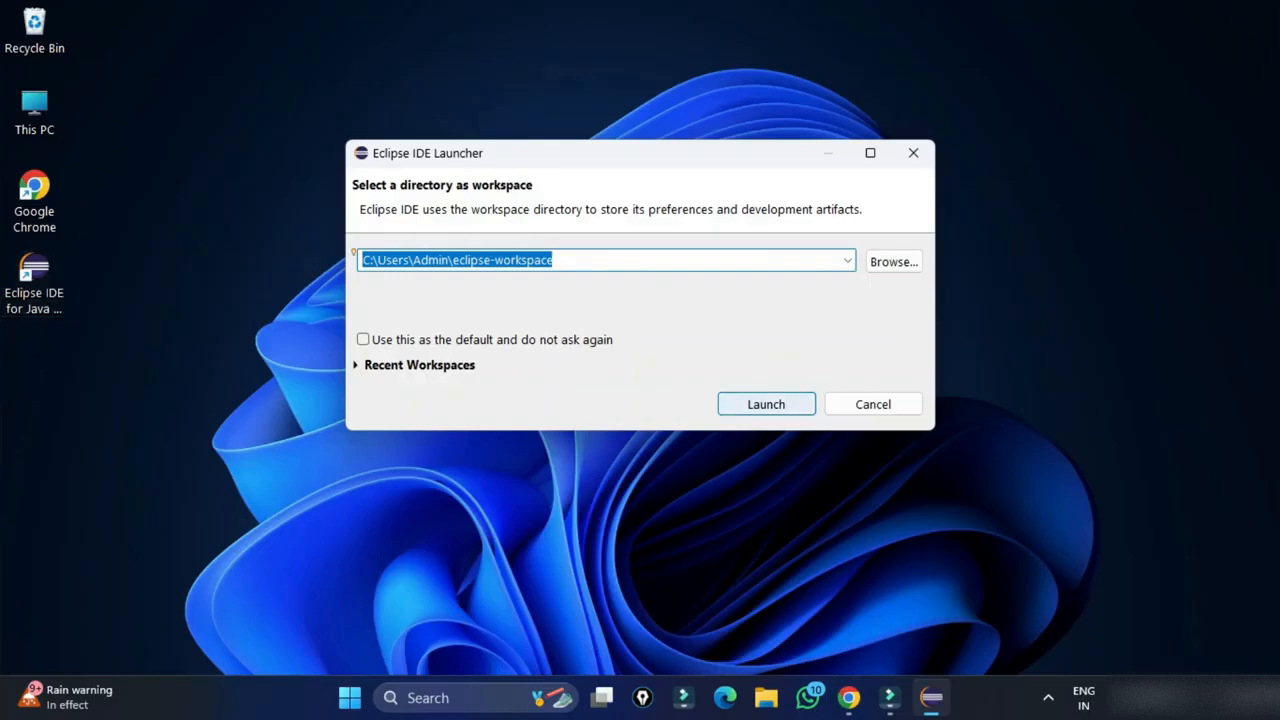
# - Launch Eclipse with the eclipse-workspace directory and close the HelloWorld.java editor, the Console and the Package Explorer
pyautogui.click(766, 404)
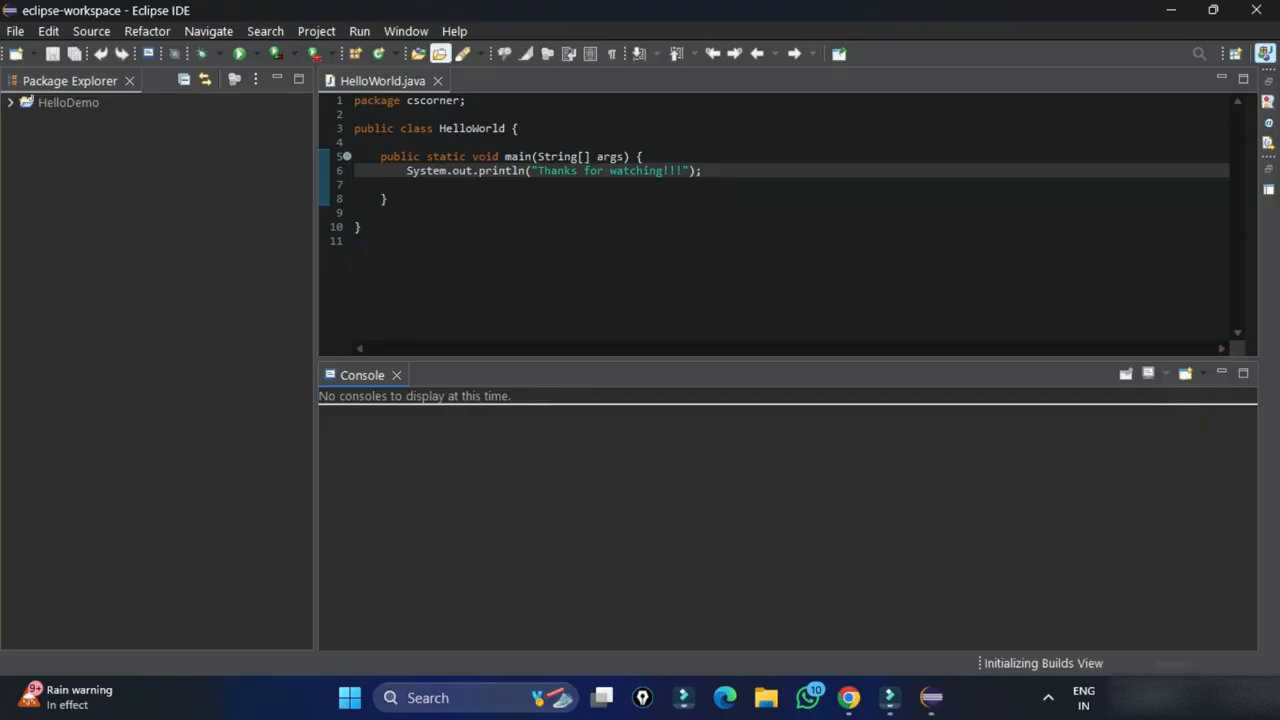
pyautogui.click(437, 80)
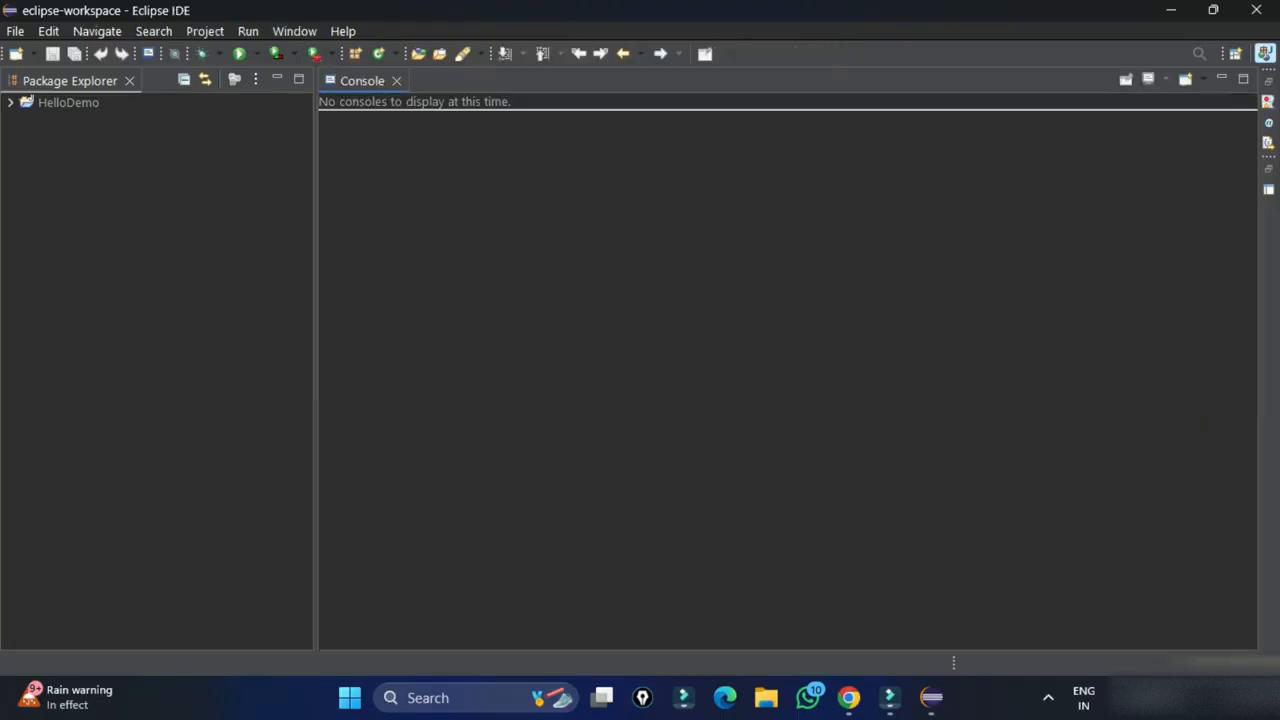
pyautogui.click(396, 80)
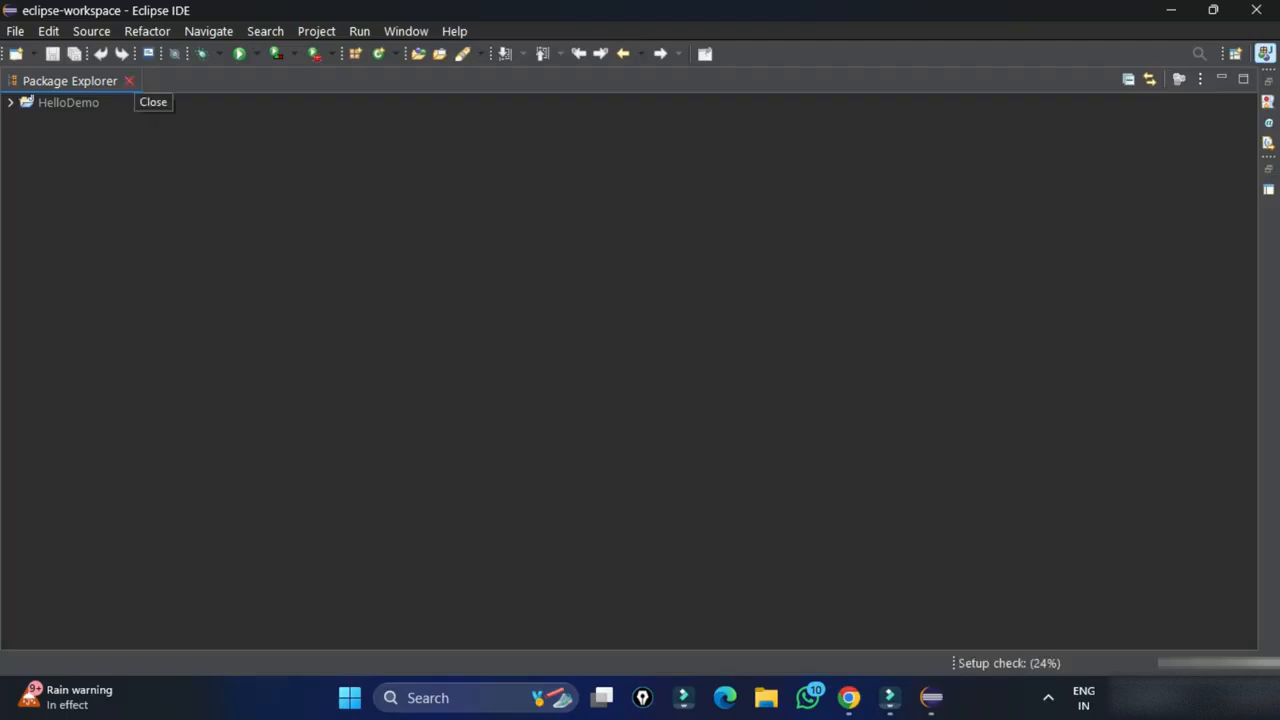
pyautogui.click(129, 80)
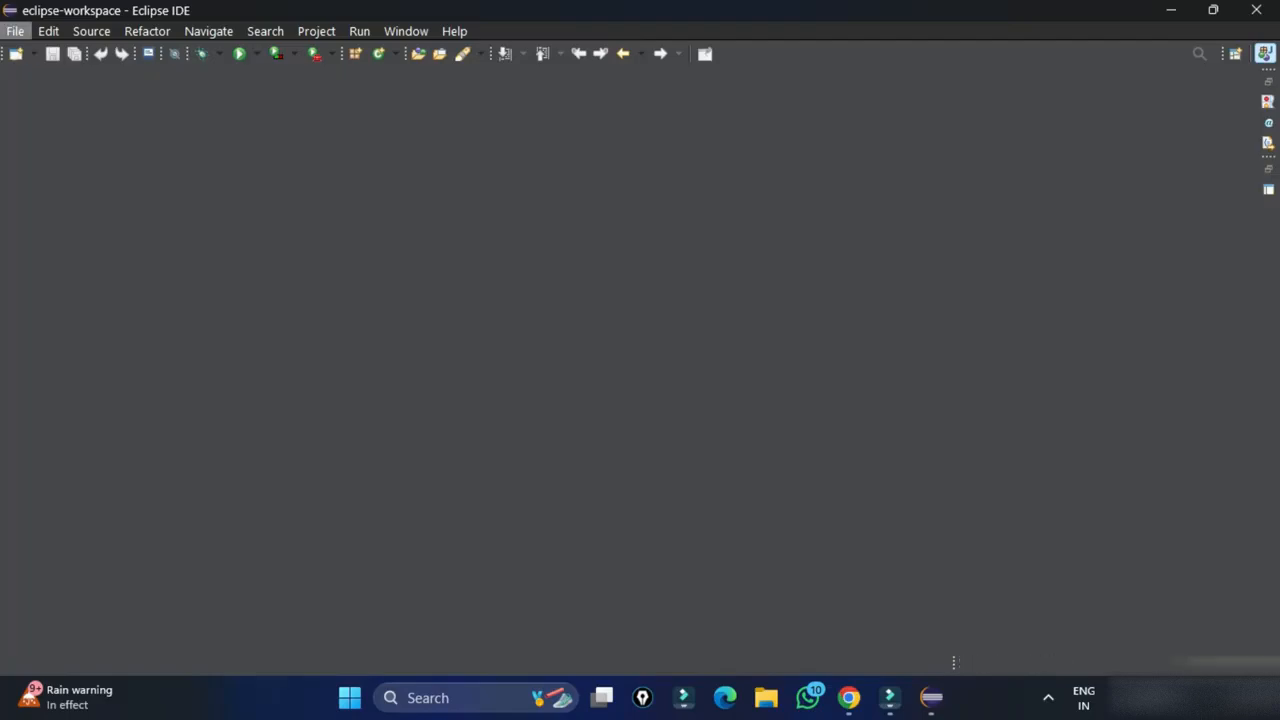
# - Search the new-item wizards for "swin" to check whether Swing wizards are available, then dismiss the dialog
pyautogui.click(15, 31)
pyautogui.moveTo(48, 53)
pyautogui.hotkey('ctrl', 'n')
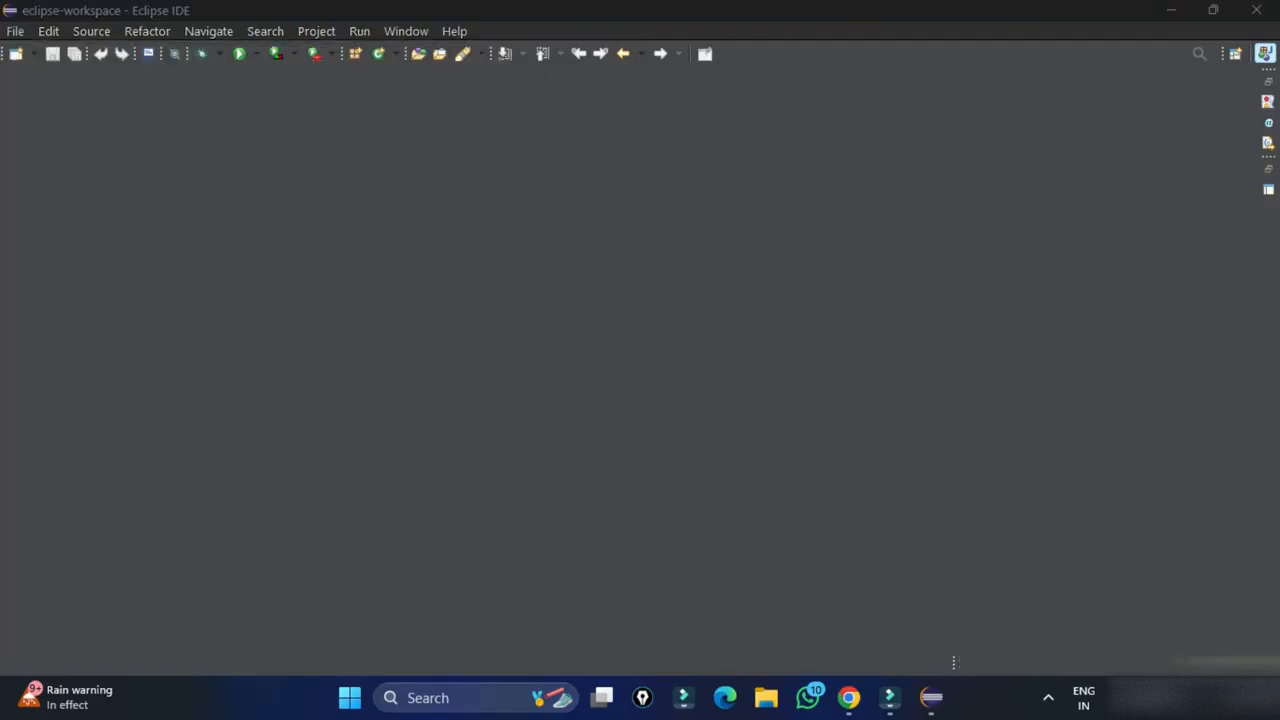
pyautogui.write('swin')
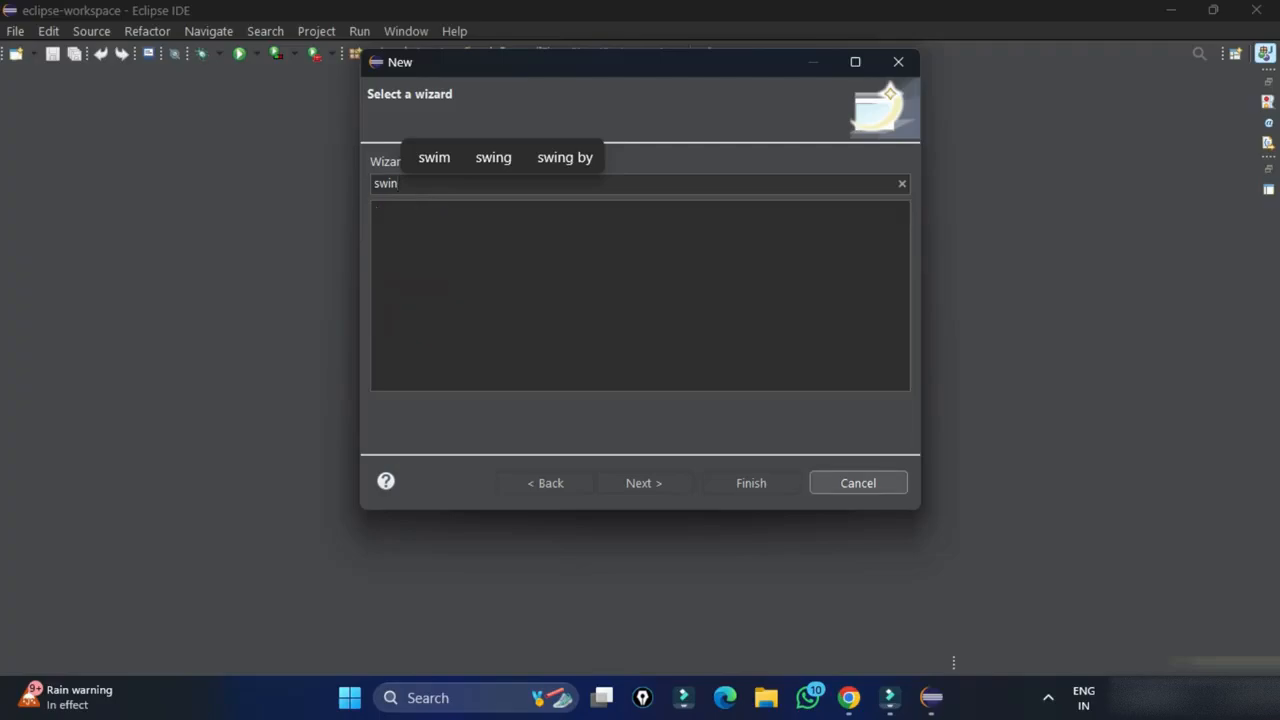
pyautogui.press('Escape')
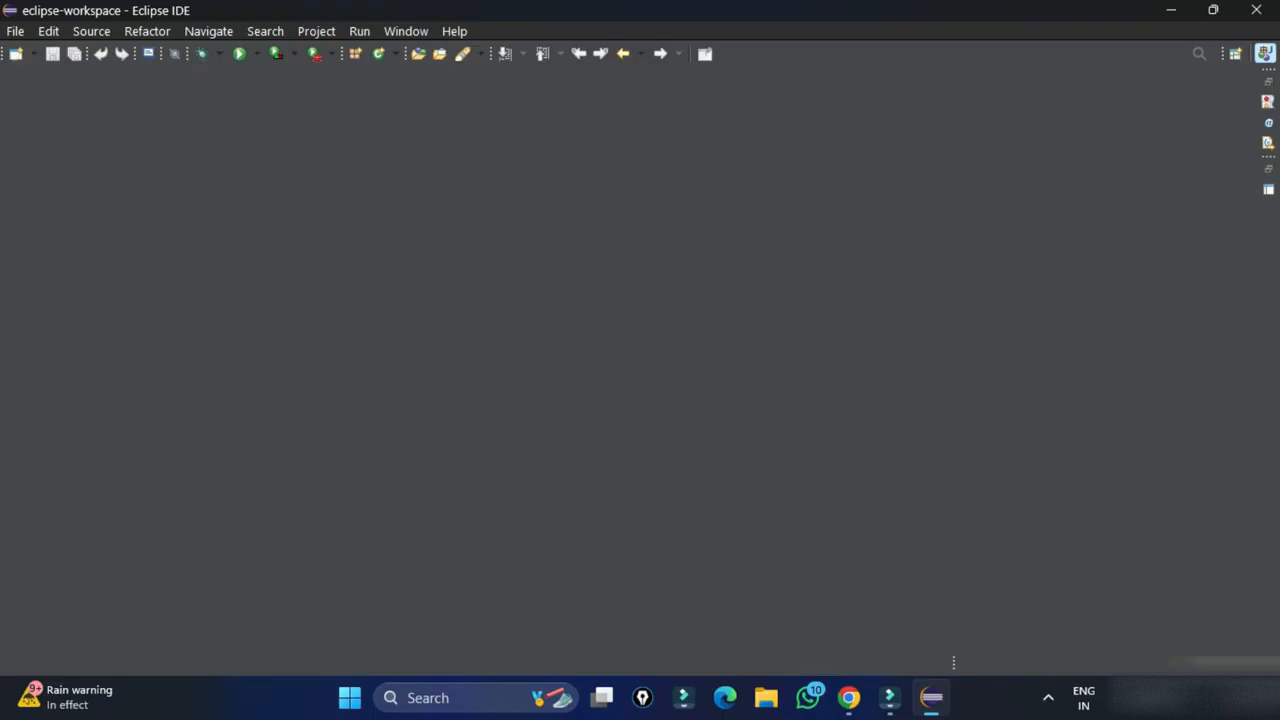
# - Switch to Chrome and search Google for "window builder download"
pyautogui.hotkey('alt', 'Tab')
pyautogui.click(632, 420)
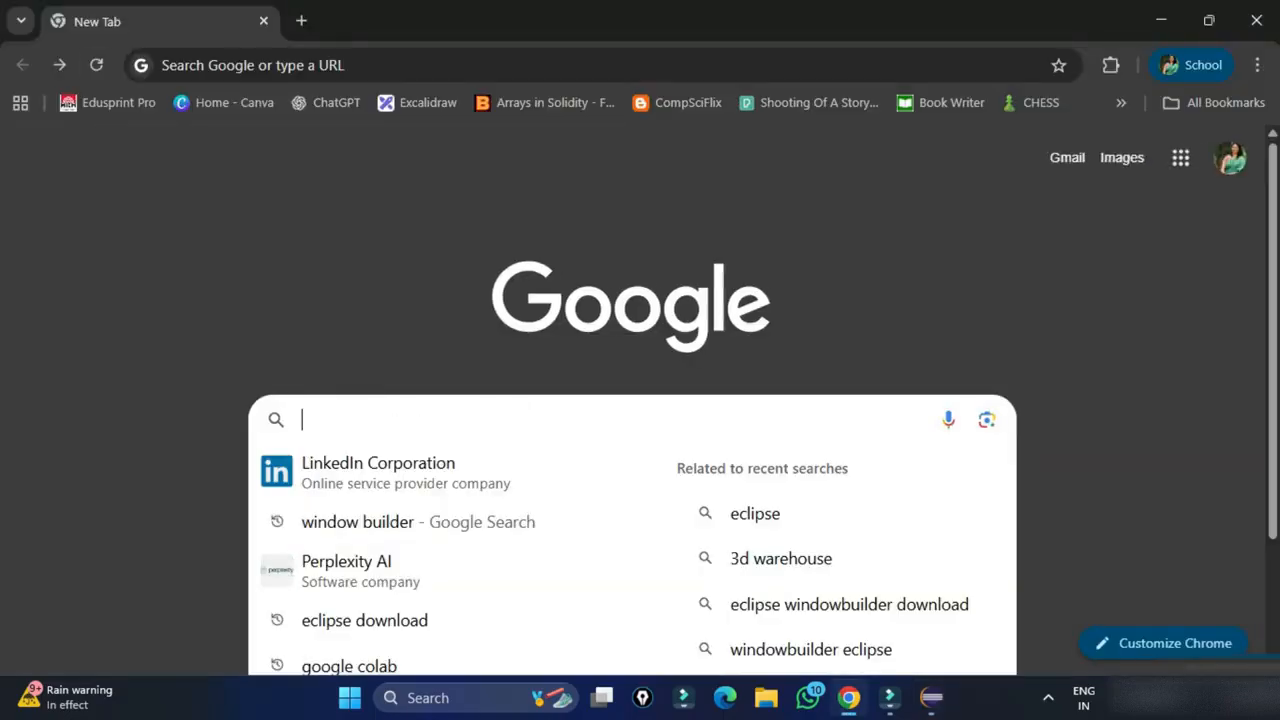
pyautogui.write('windows')
pyautogui.press('BackSpace')
pyautogui.write('builder')
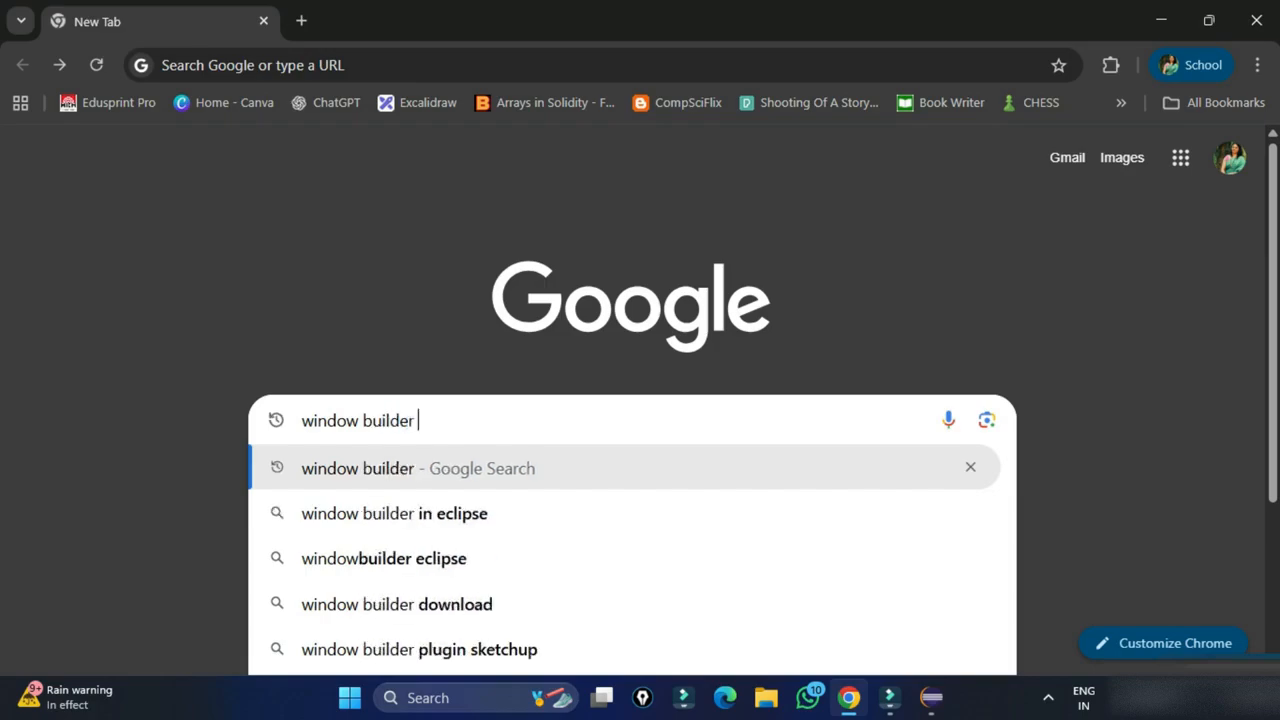
pyautogui.write(' dow')
pyautogui.press('Right')
pyautogui.press('Return')
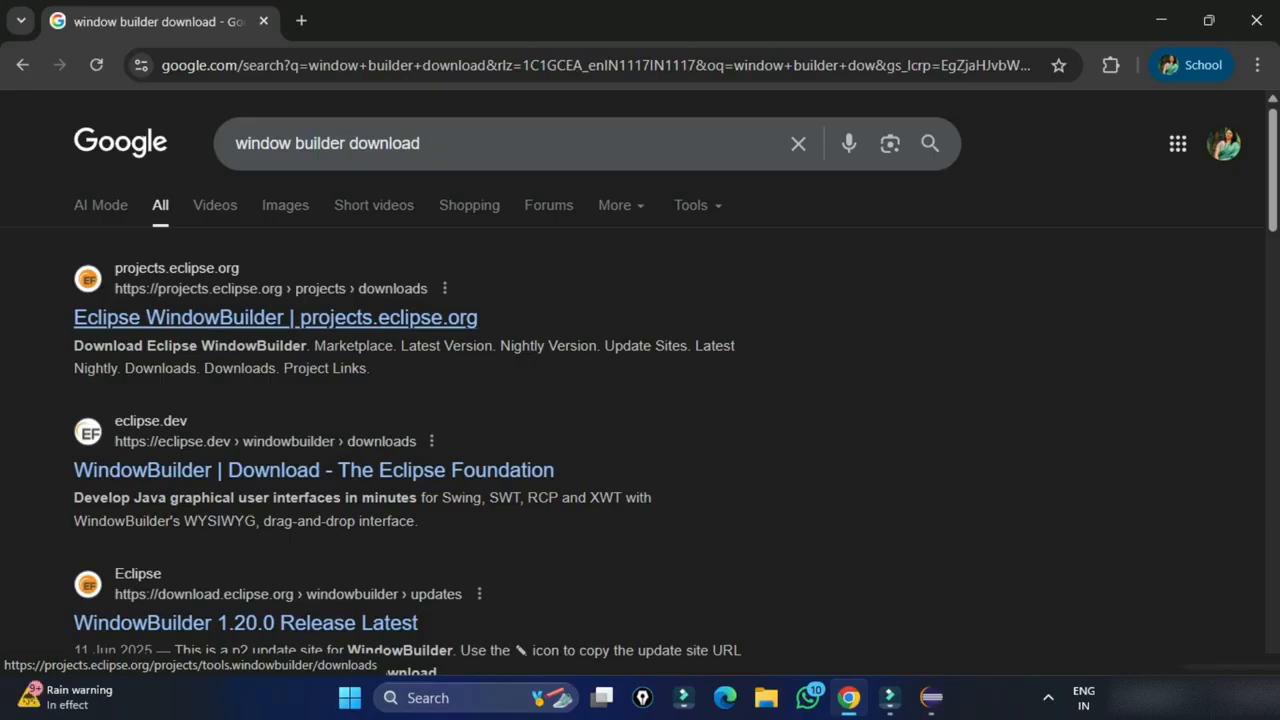
# - Open the Eclipse WindowBuilder project result and go to its WindowBuilder download page
pyautogui.click(275, 317)
pyautogui.scroll(-2, 640, 326)
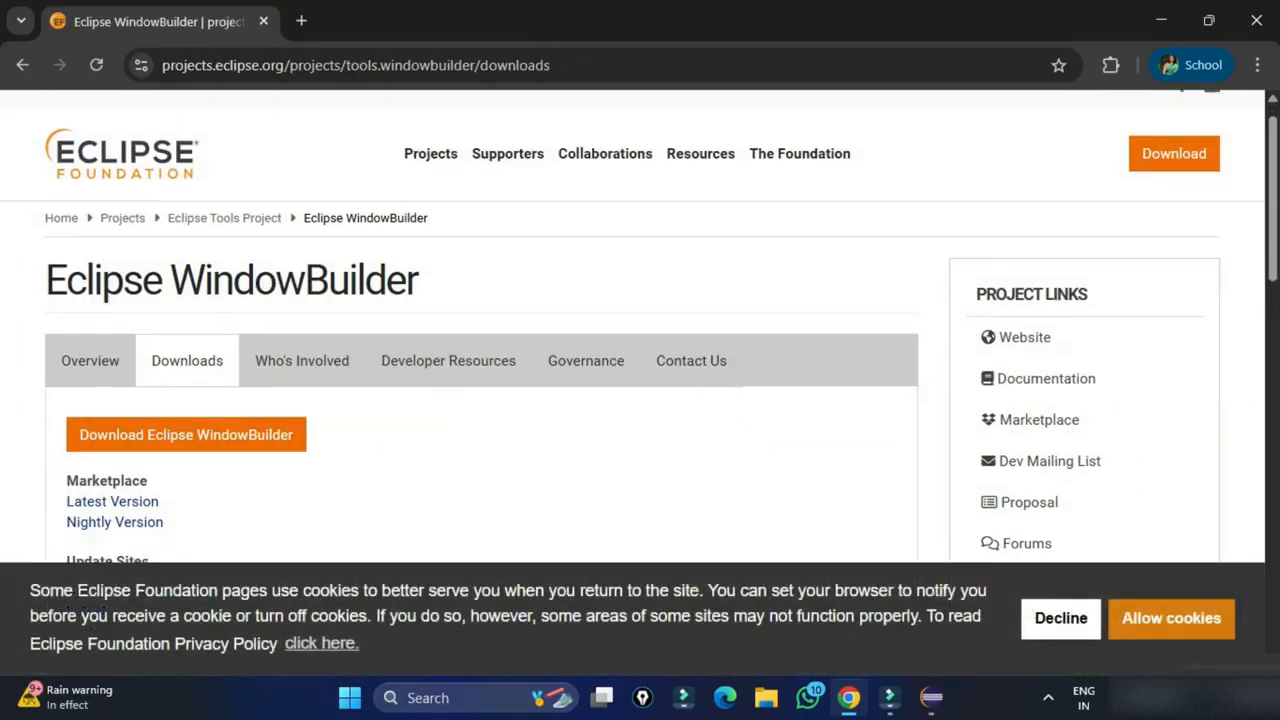
pyautogui.scroll(-2, 640, 326)
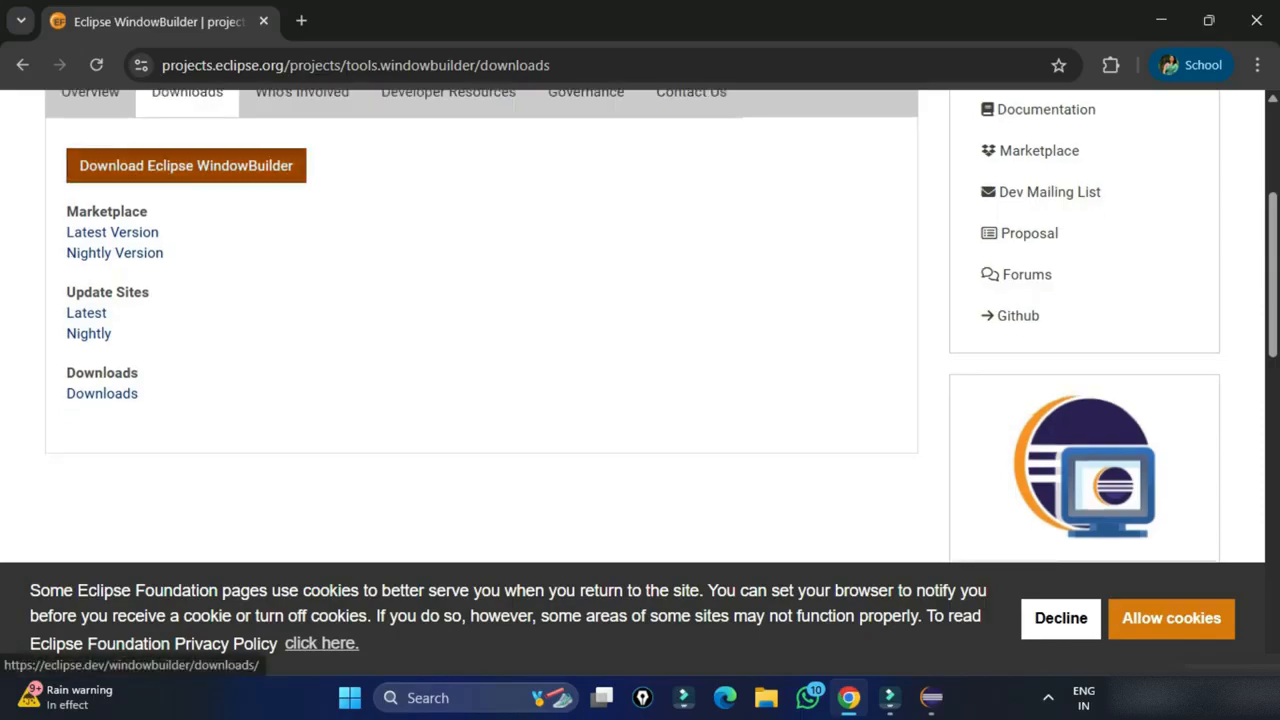
pyautogui.click(186, 165)
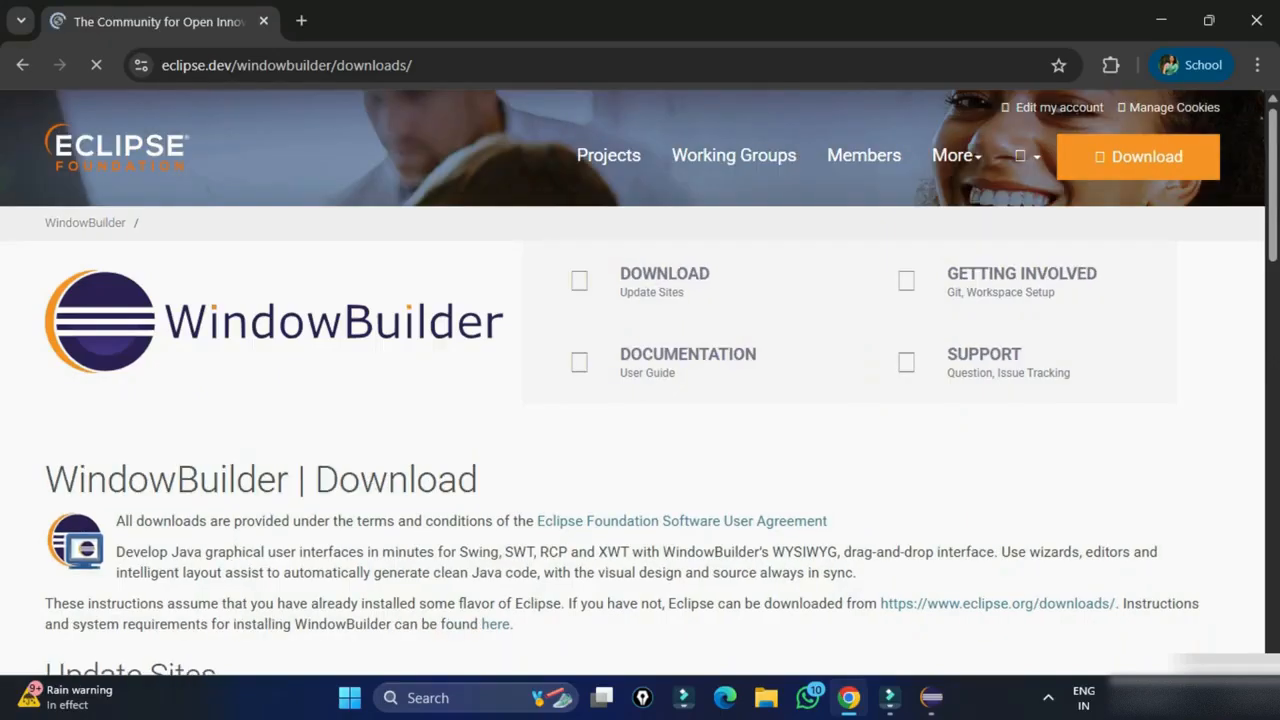
# - Send WindowBuilder's most recent release from the update sites to the running Eclipse workspace and confirm the selected features
pyautogui.scroll(-4, 300, 392)
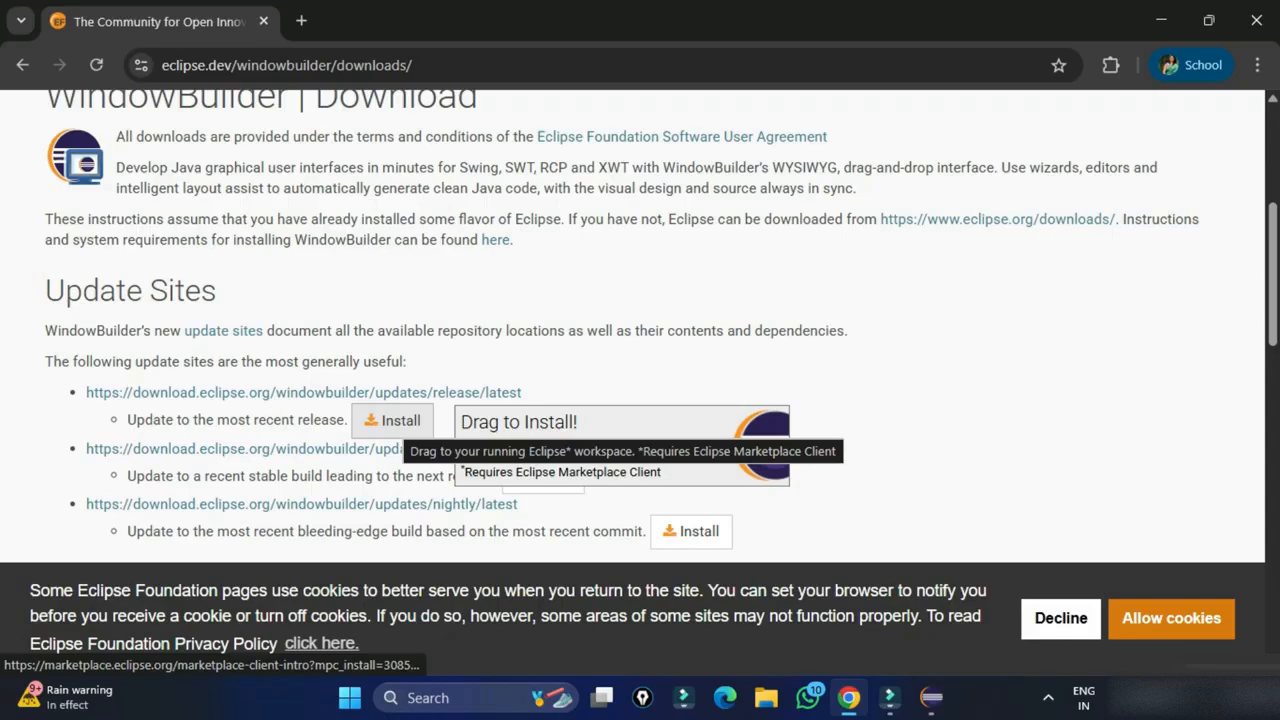
pyautogui.click(403, 422)
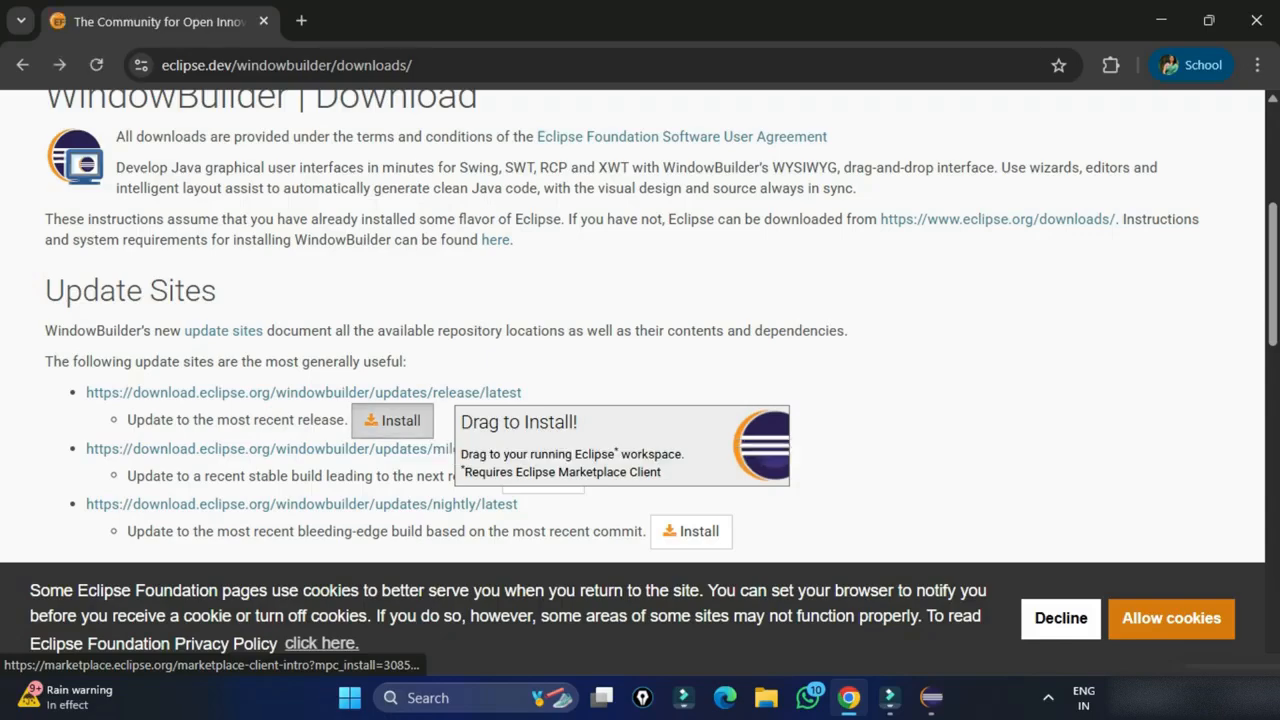
pyautogui.moveTo(402, 422); pyautogui.dragTo(917, 640)
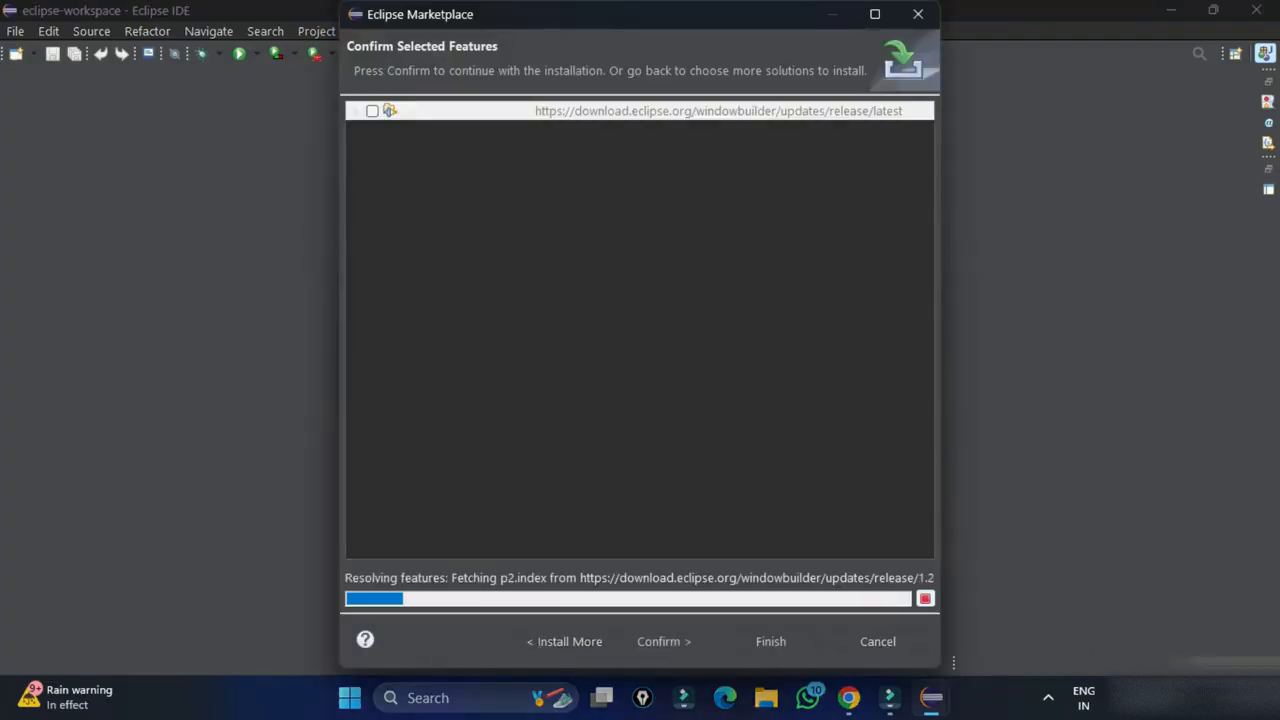
pyautogui.press('Return')
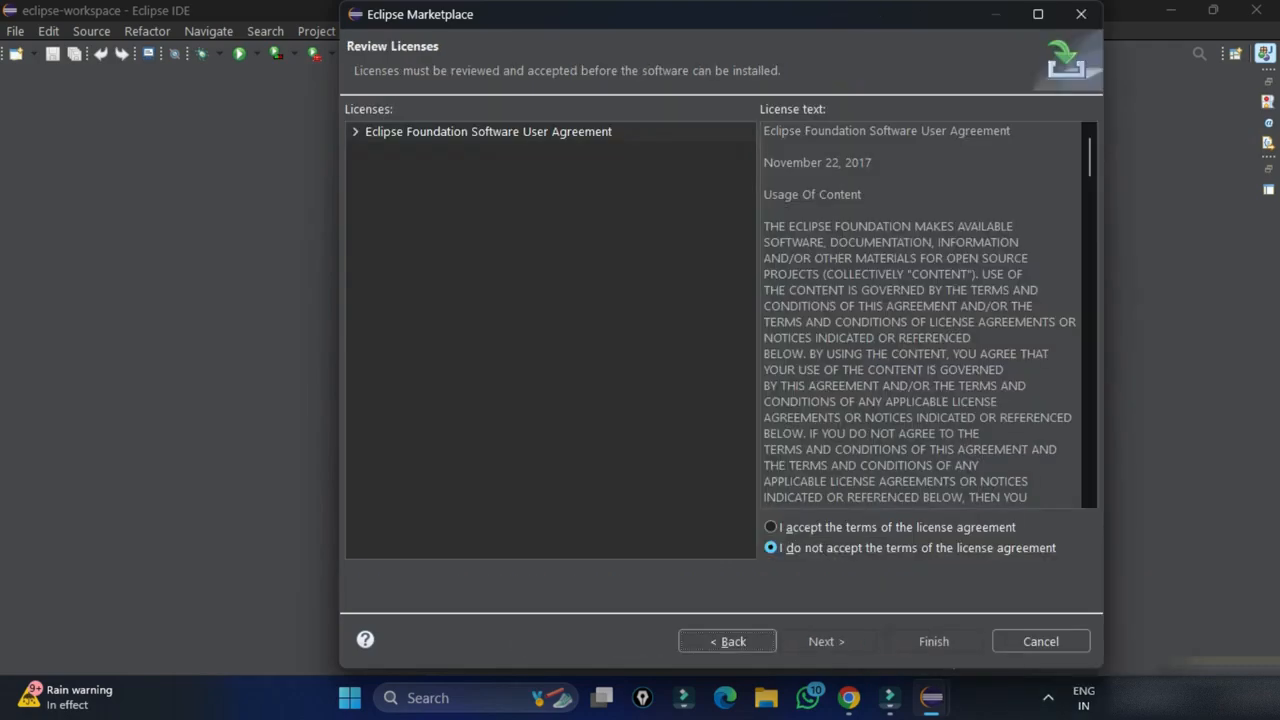
# - Accept the license agreement to finish the WindowBuilder installation, and close the Welcome page
pyautogui.click(771, 527)
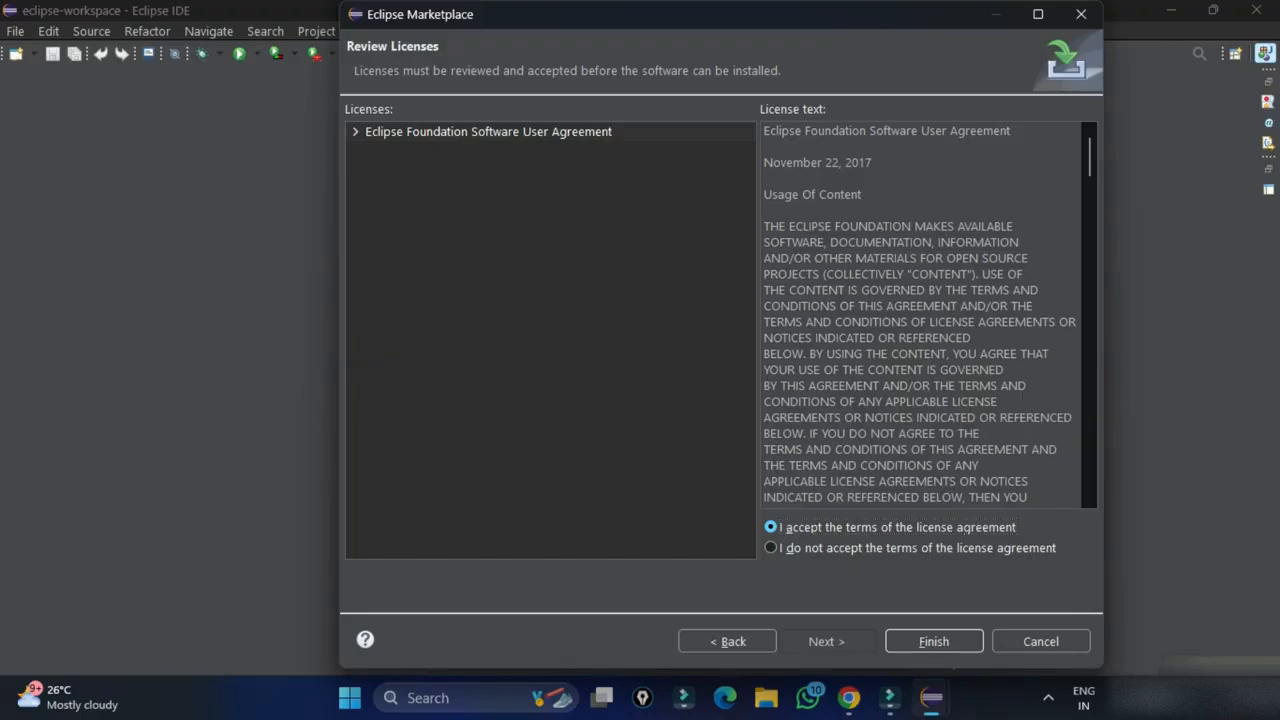
pyautogui.click(934, 641)
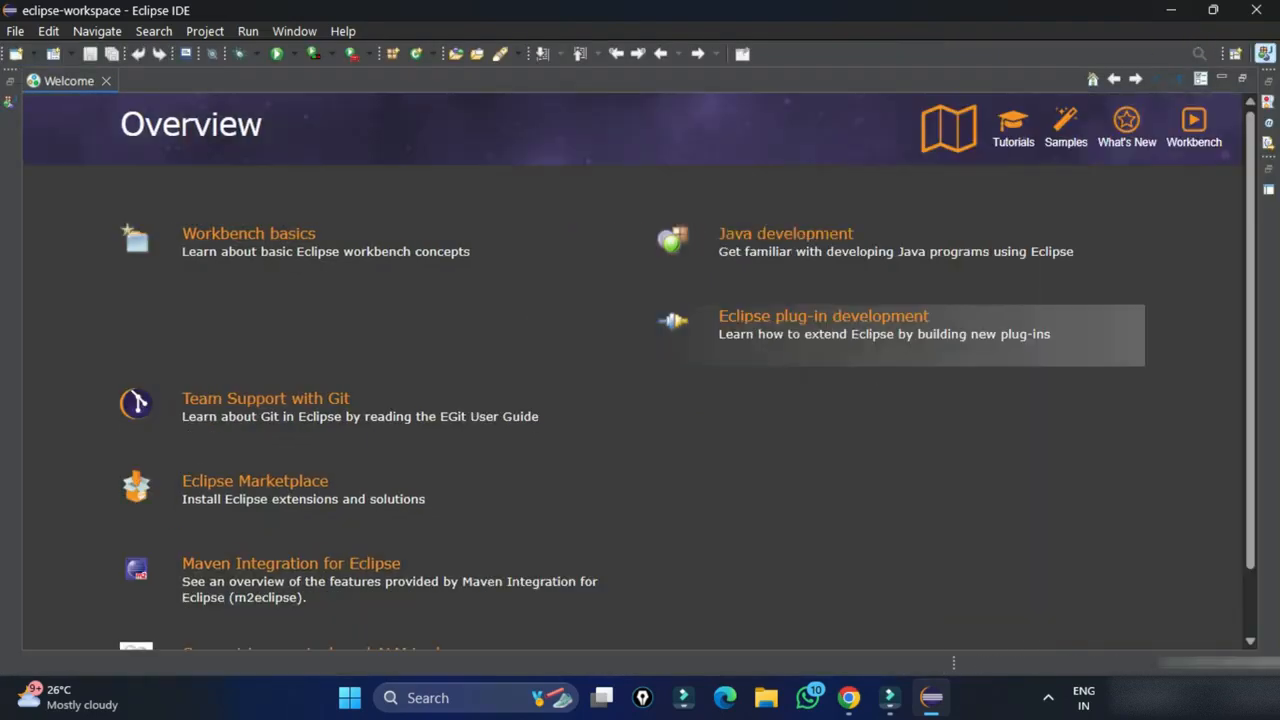
pyautogui.click(105, 81)
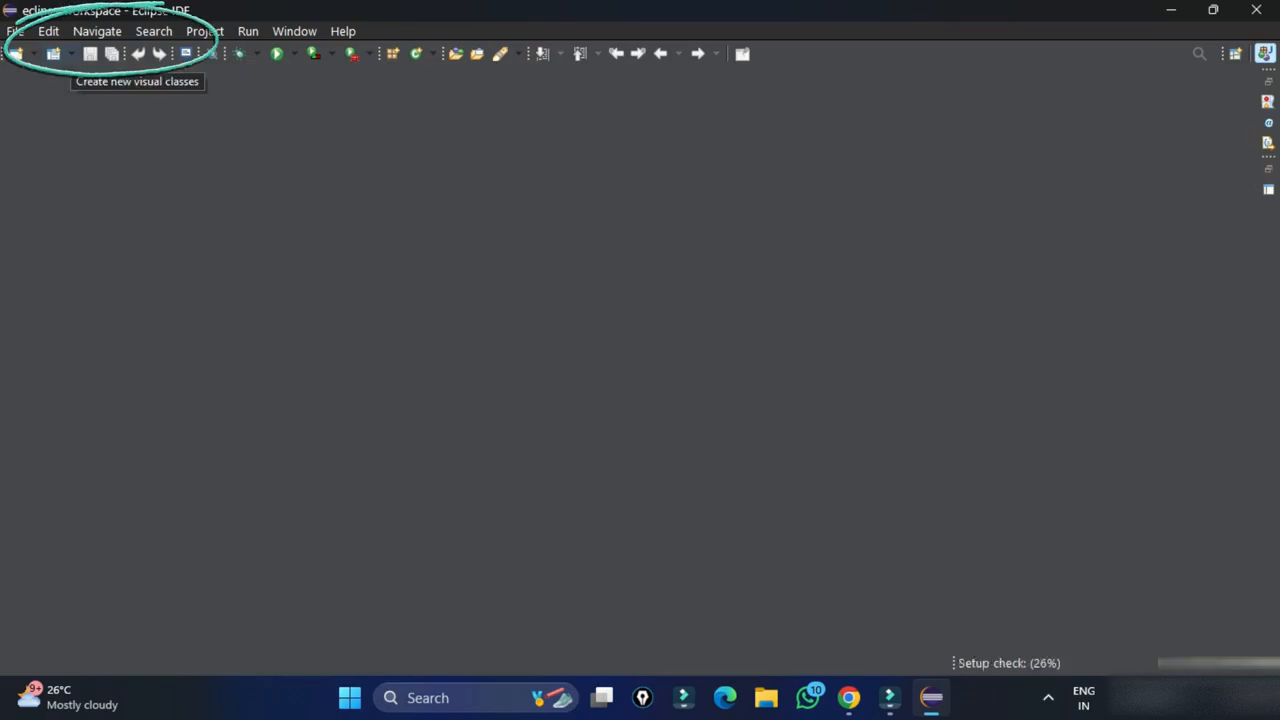
# - View the categories for new visual classes and search the wizards for "swi" to check the Swing Designer entries
pyautogui.click(71, 53)
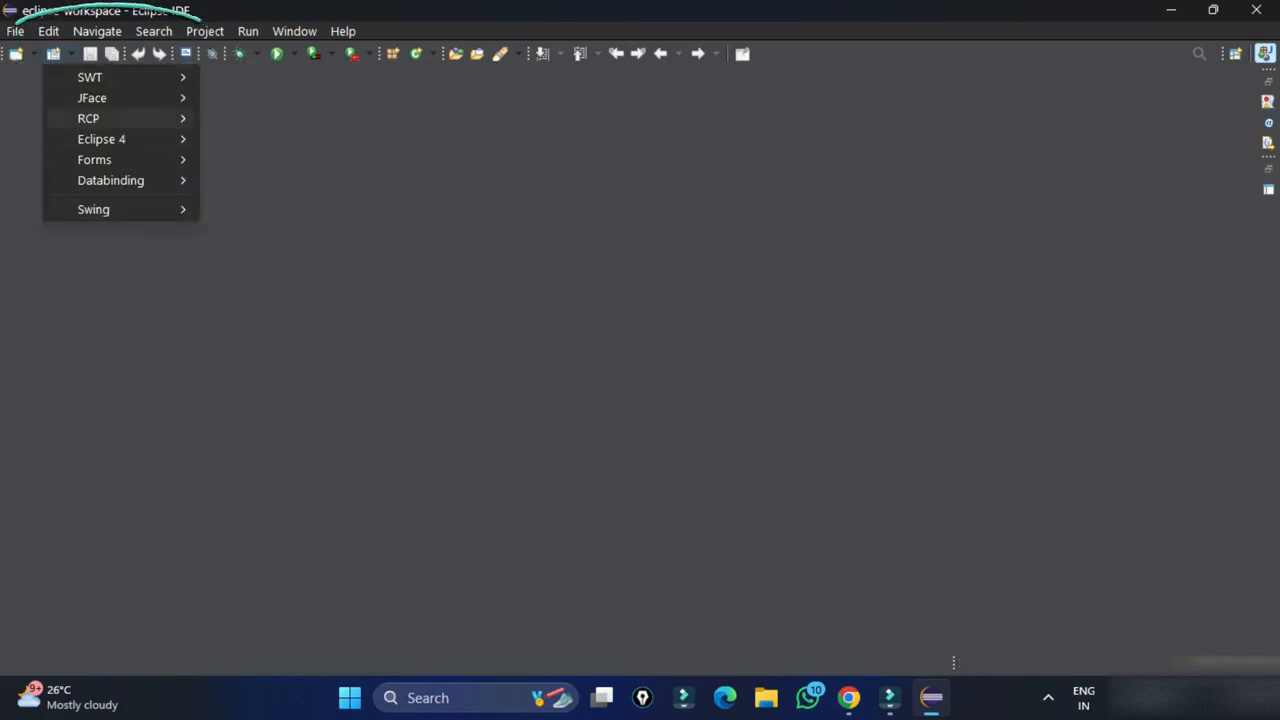
pyautogui.click(15, 31)
pyautogui.moveTo(50, 53)
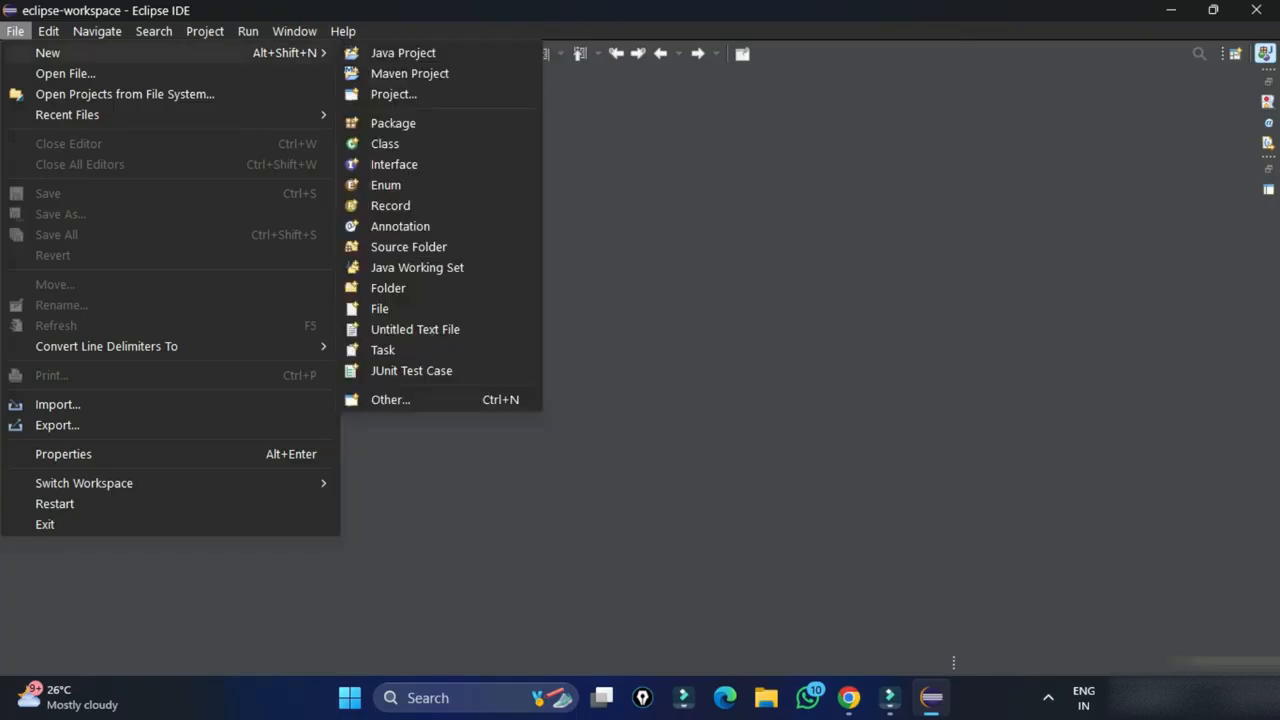
pyautogui.click(390, 400)
pyautogui.write('sw')
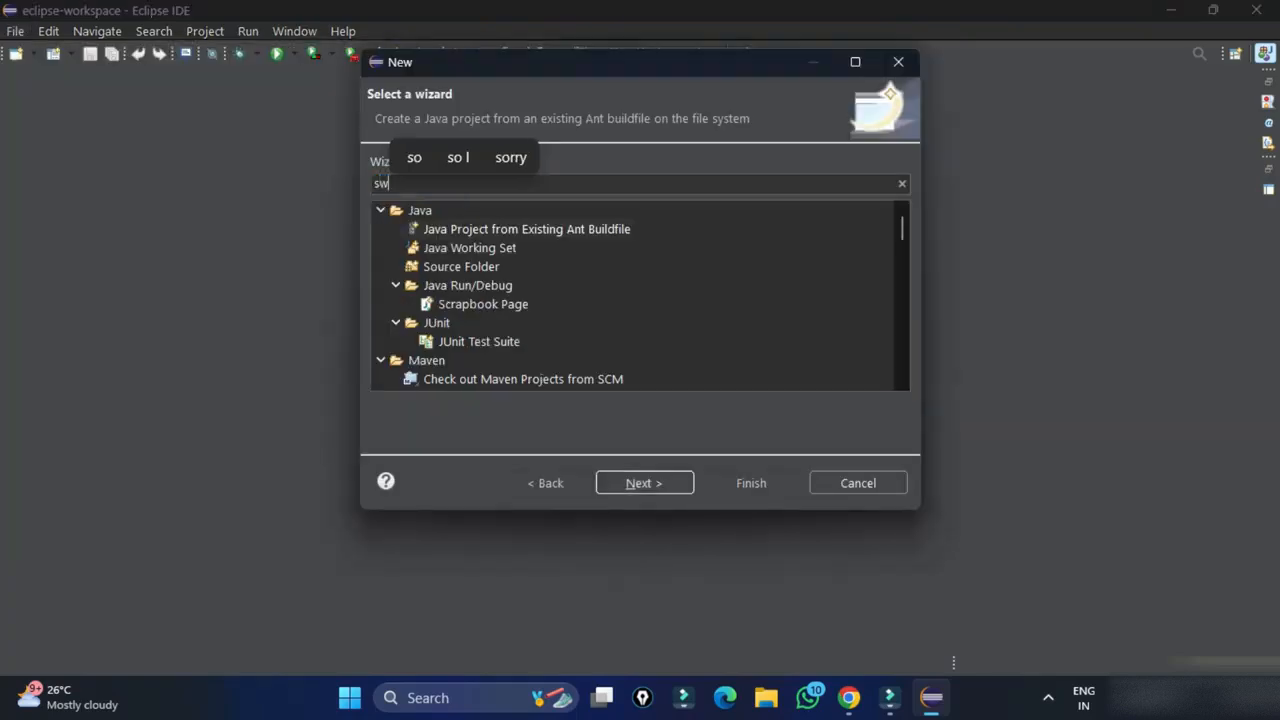
pyautogui.write('i')
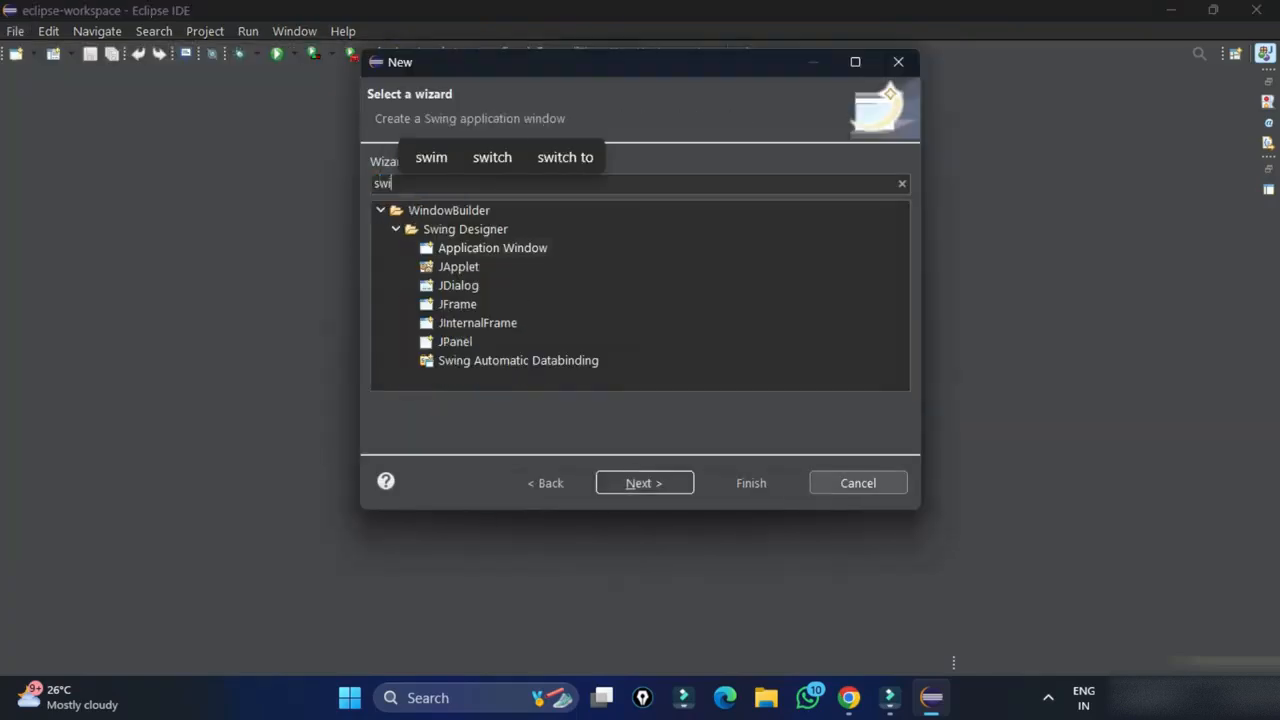
pyautogui.click(858, 483)
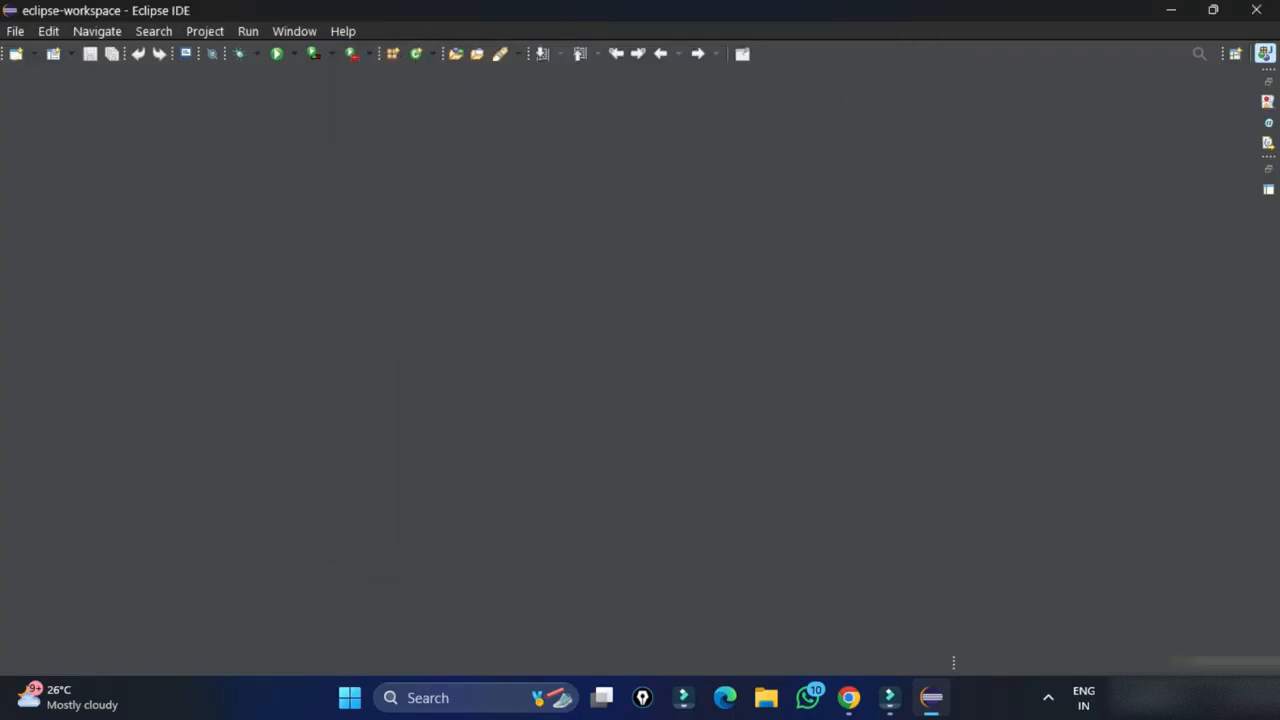
# - Create a Java project named SwingDemo, keeping the default location, the jdk-24 JRE and no module-info.java file
pyautogui.click(15, 31)
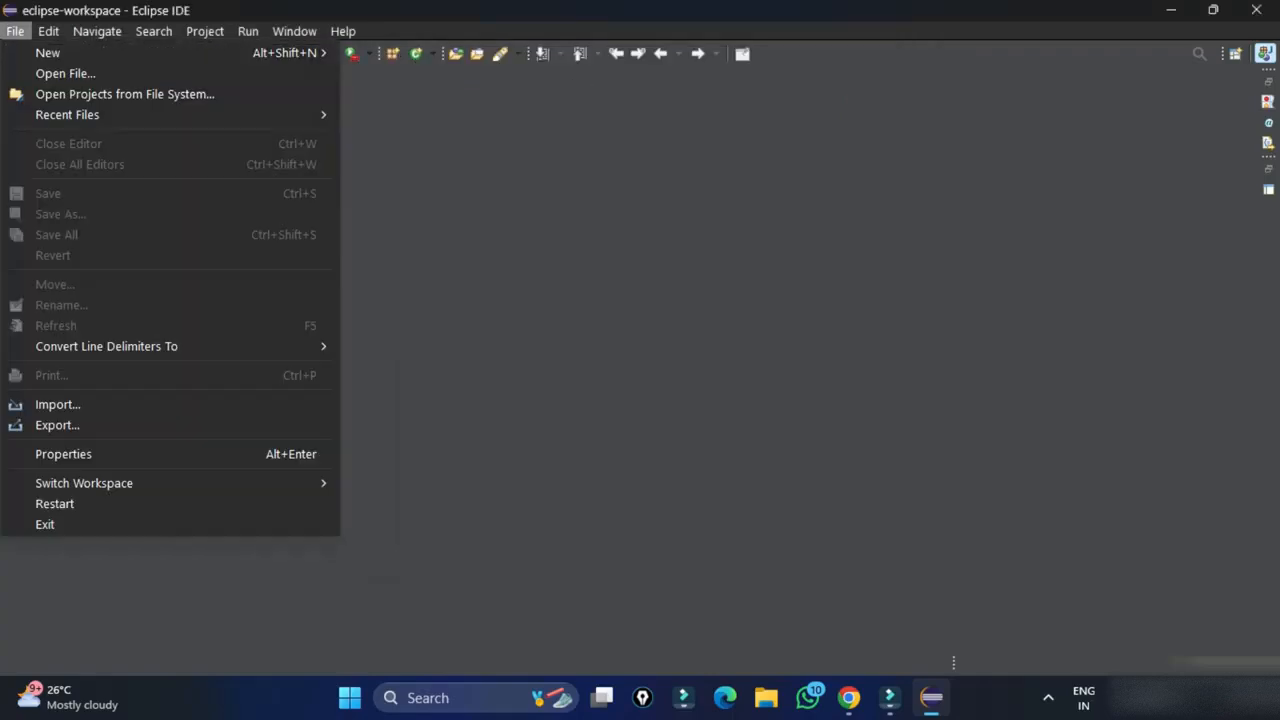
pyautogui.moveTo(48, 53)
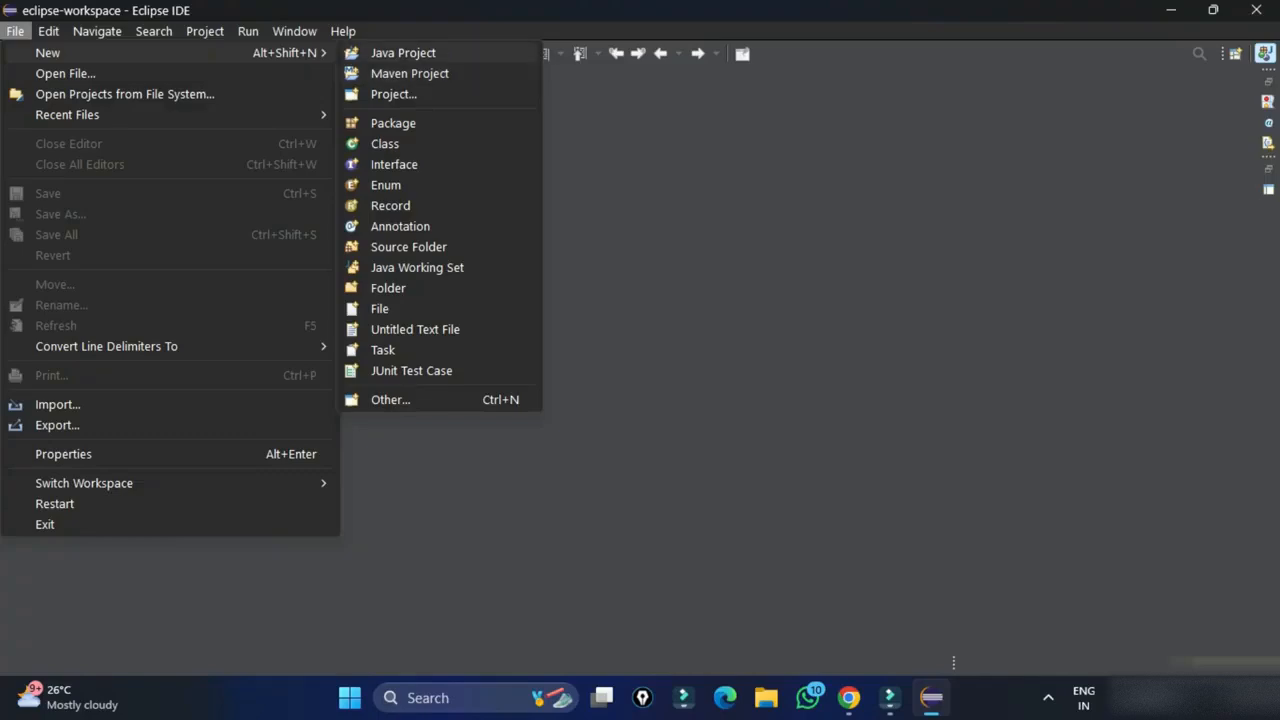
pyautogui.click(403, 53)
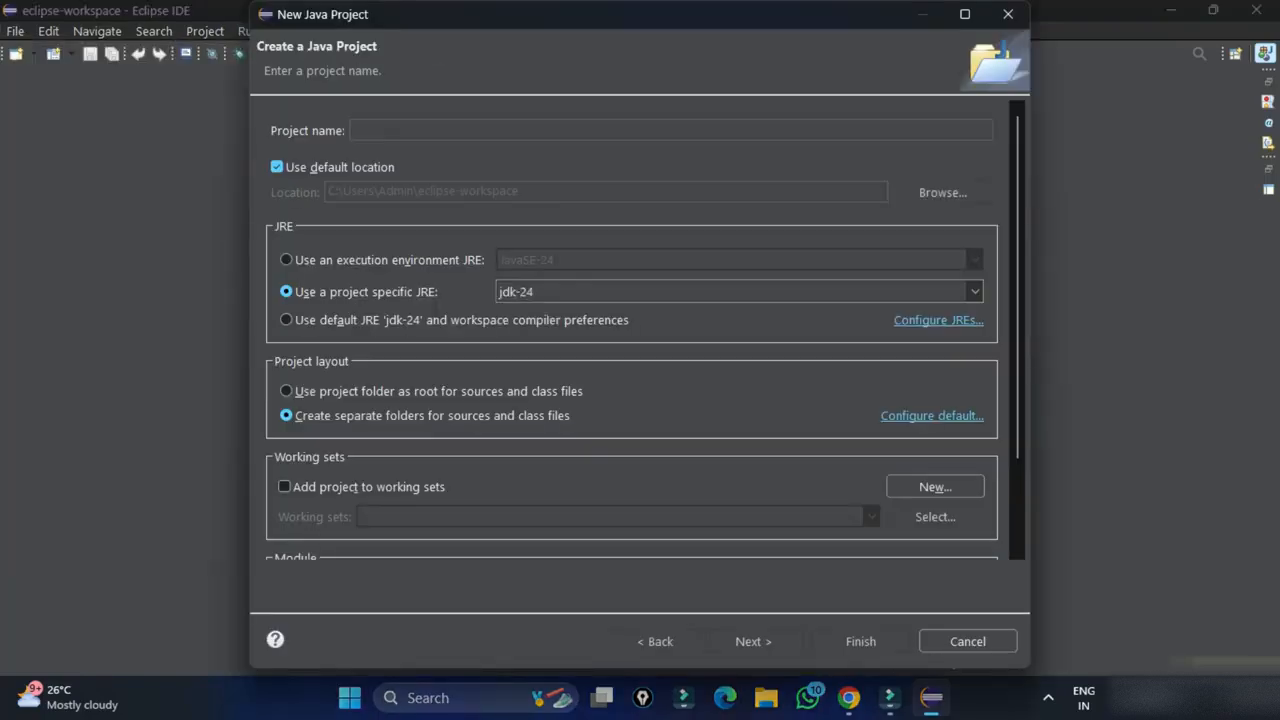
pyautogui.write('Swi')
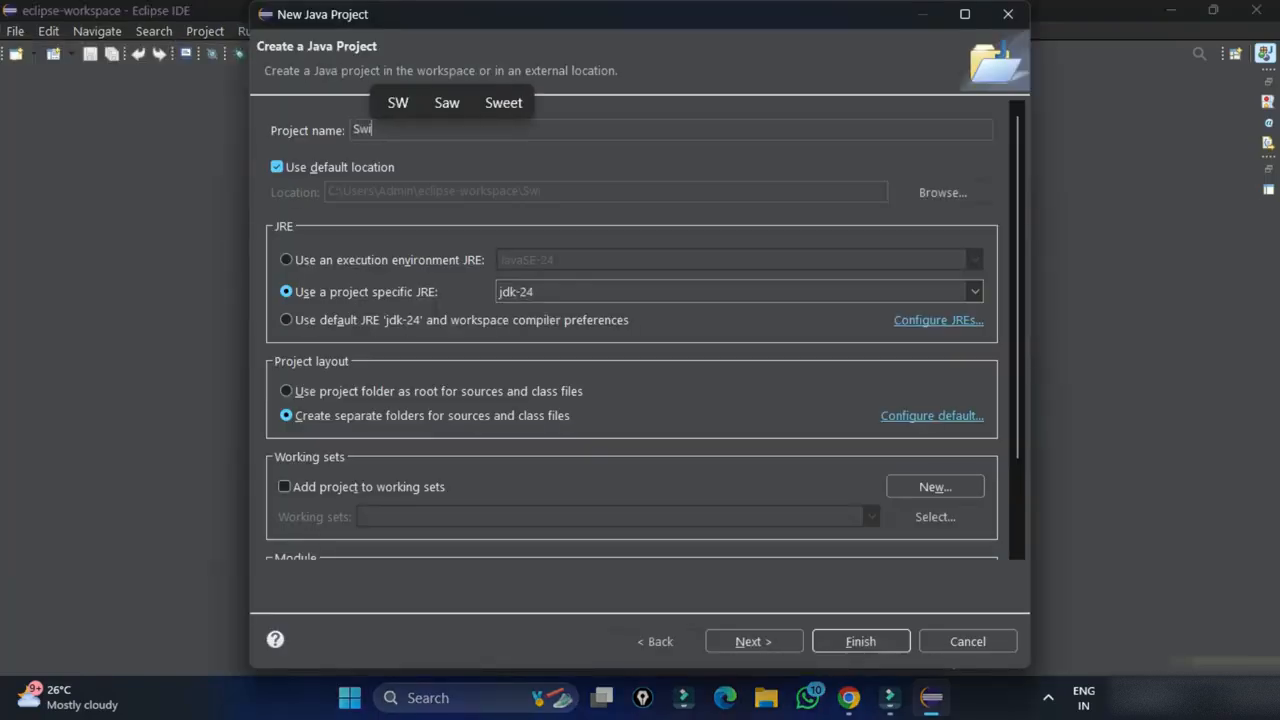
pyautogui.write('ngDemo')
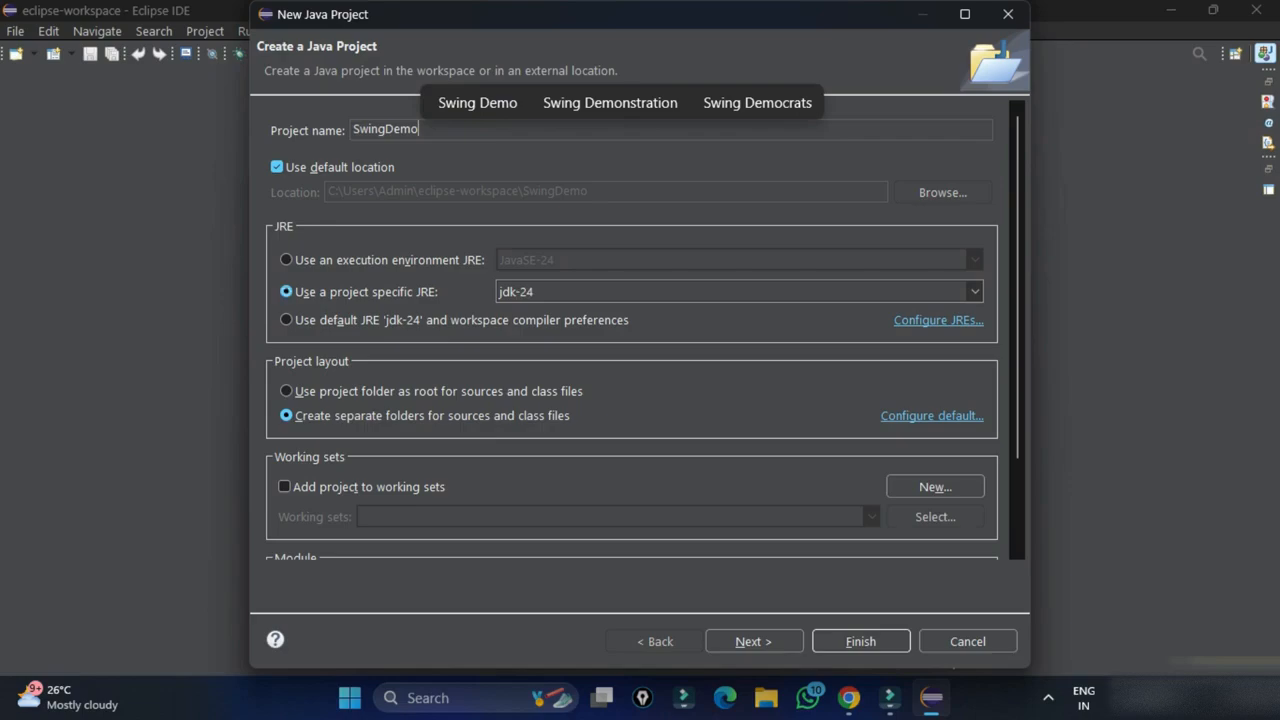
pyautogui.scroll(-3, 632, 330)
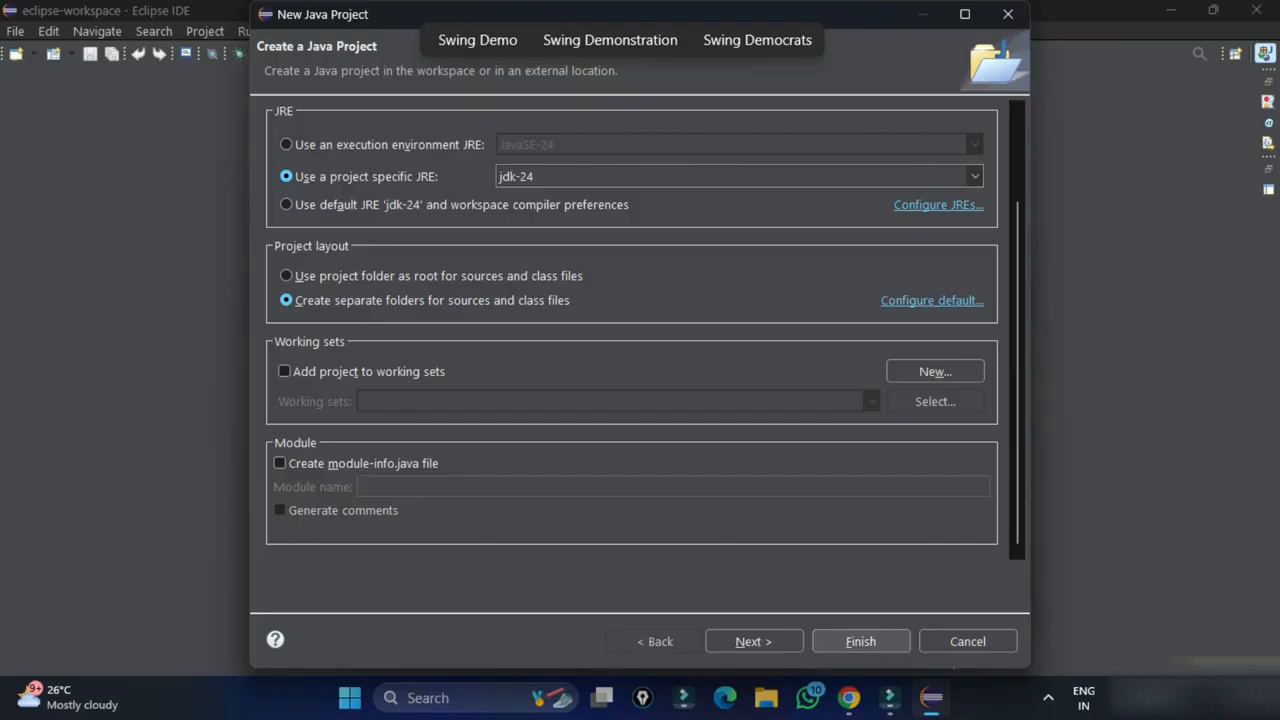
pyautogui.press('Return')
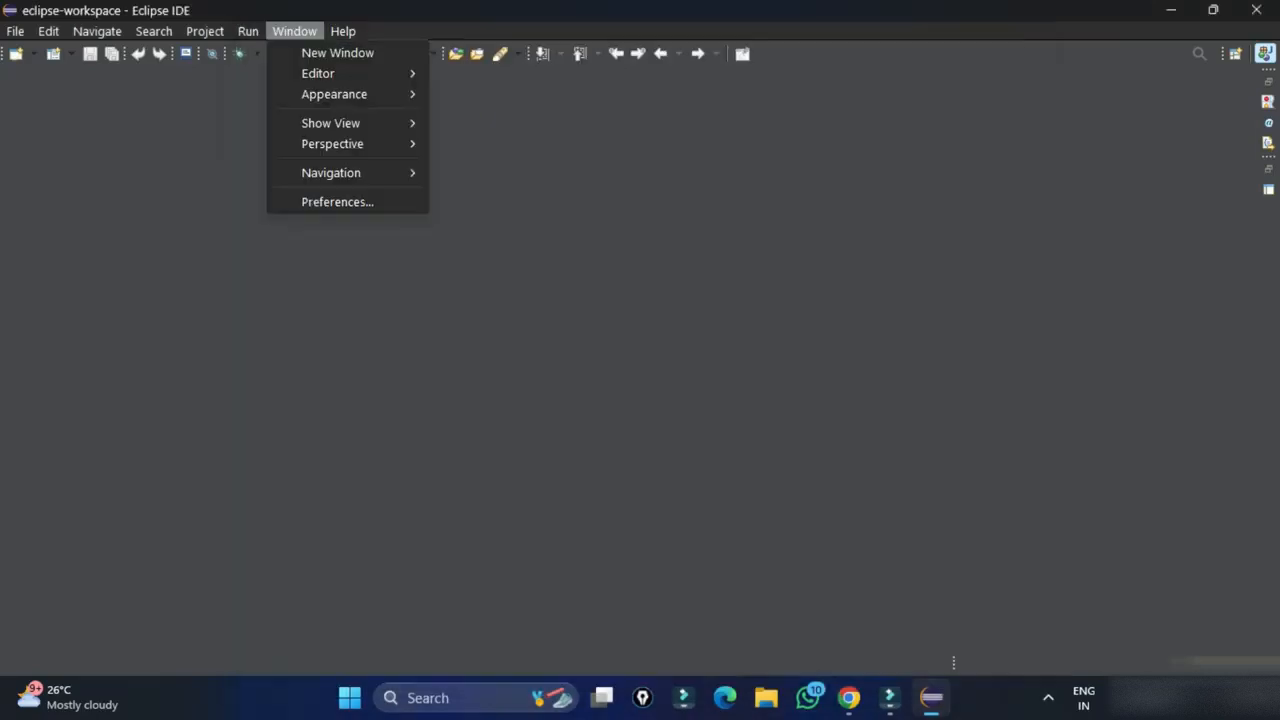
# - Show the Project Explorer view and expand the SwingDemo project
pyautogui.moveTo(352, 123)
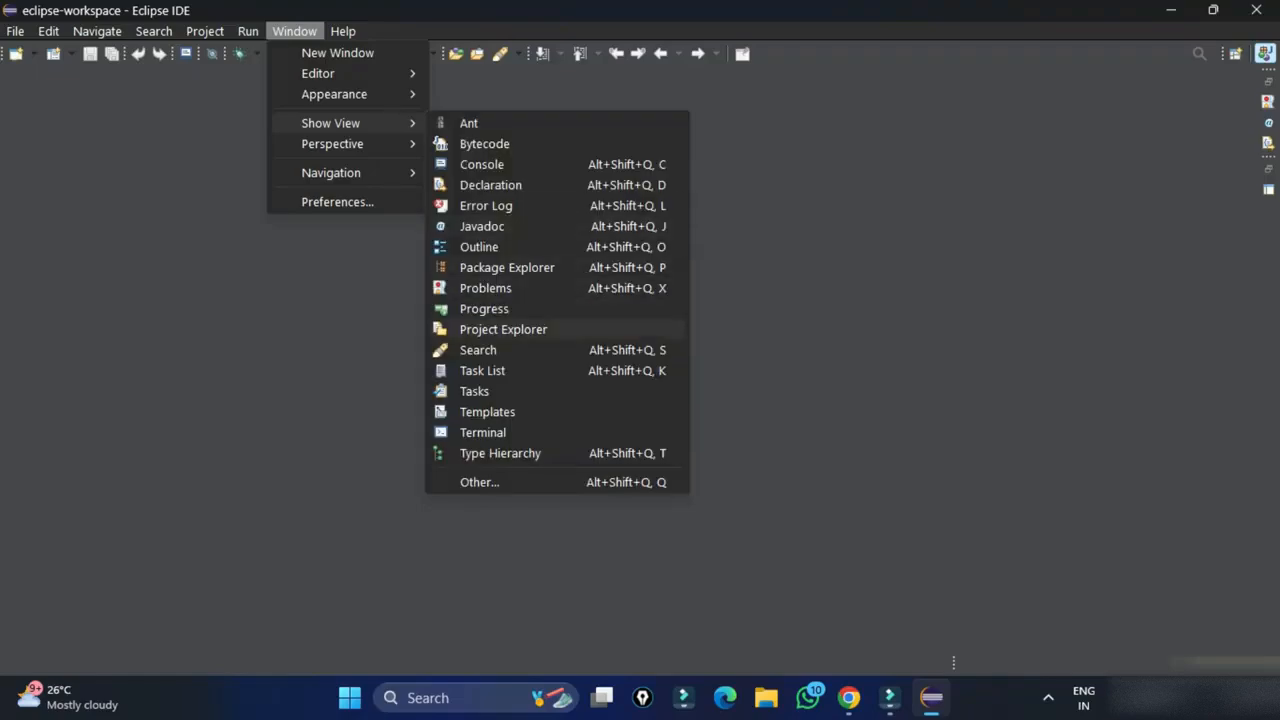
pyautogui.click(503, 329)
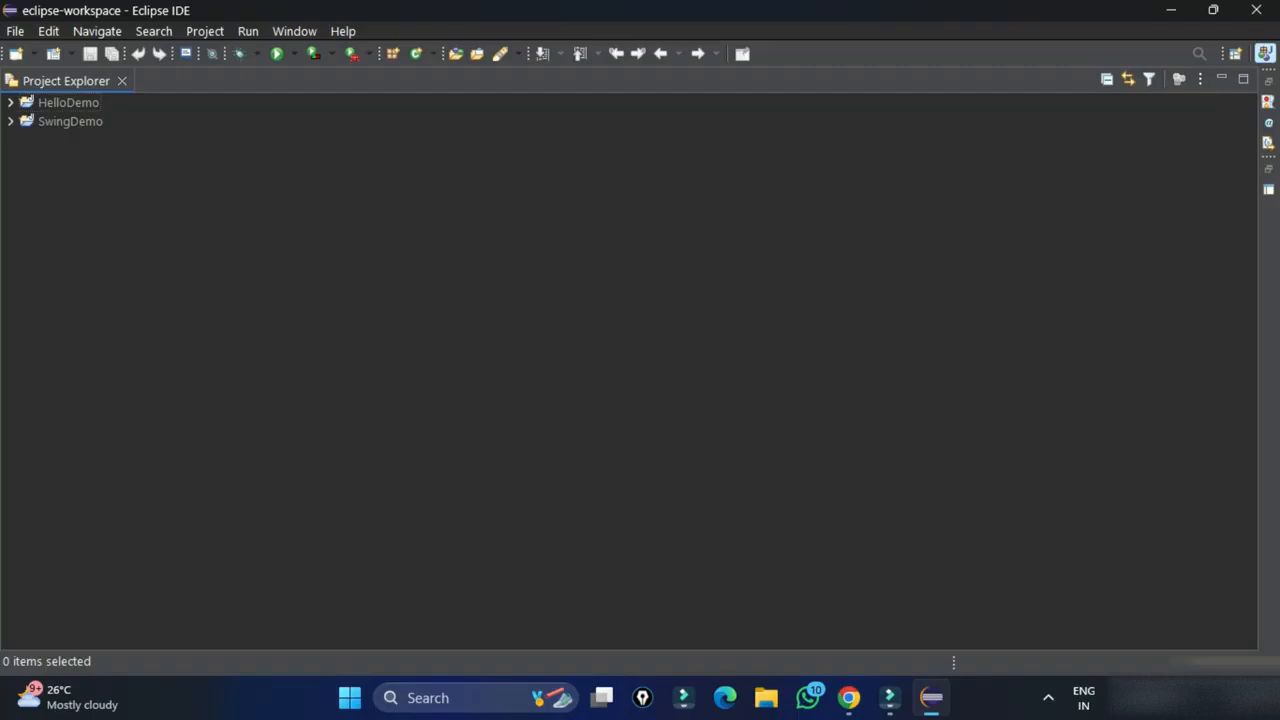
pyautogui.click(11, 121)
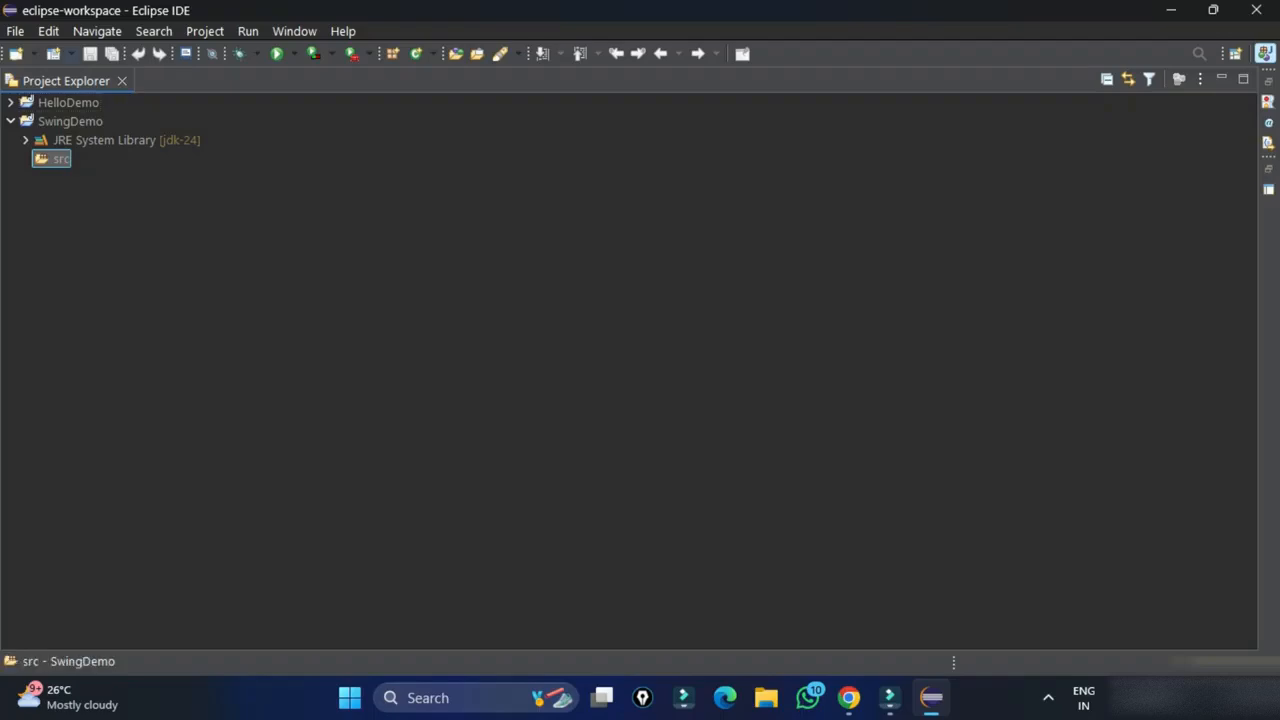
# - Create a Swing JFrame class named FrameDemo in the package cscorner of the SwingDemo source folder
pyautogui.click(70, 53)
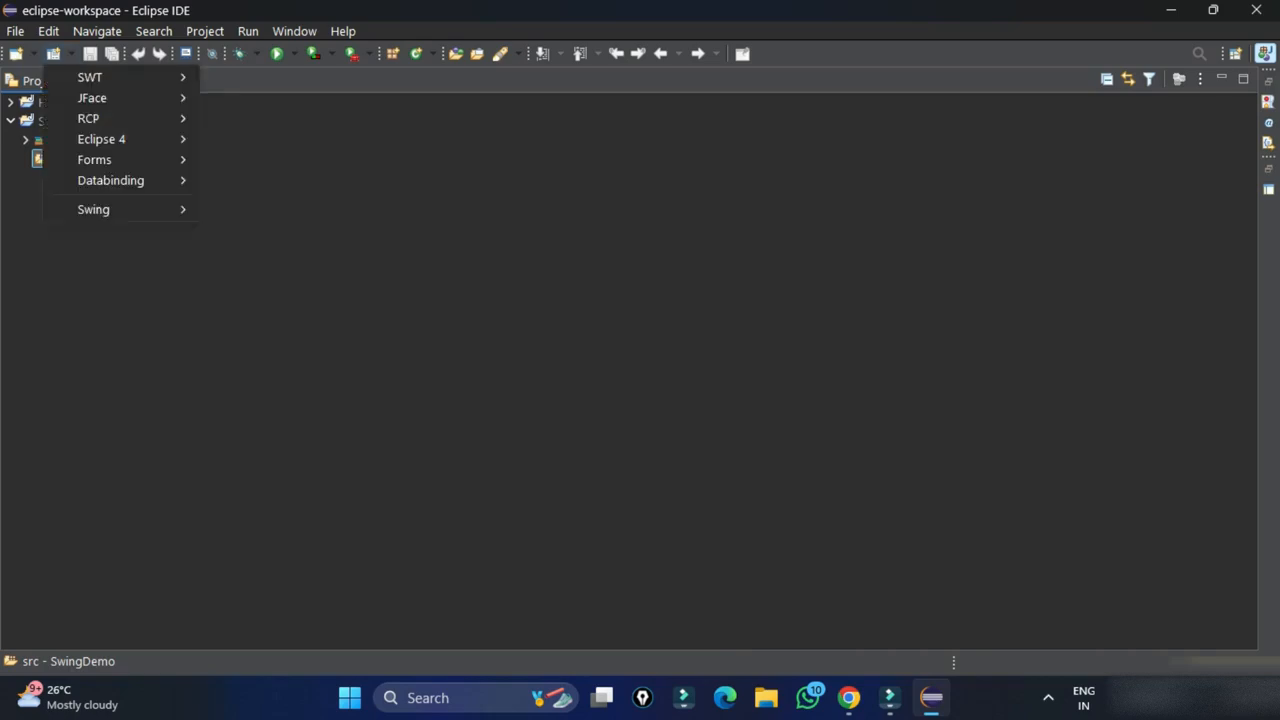
pyautogui.moveTo(110, 210)
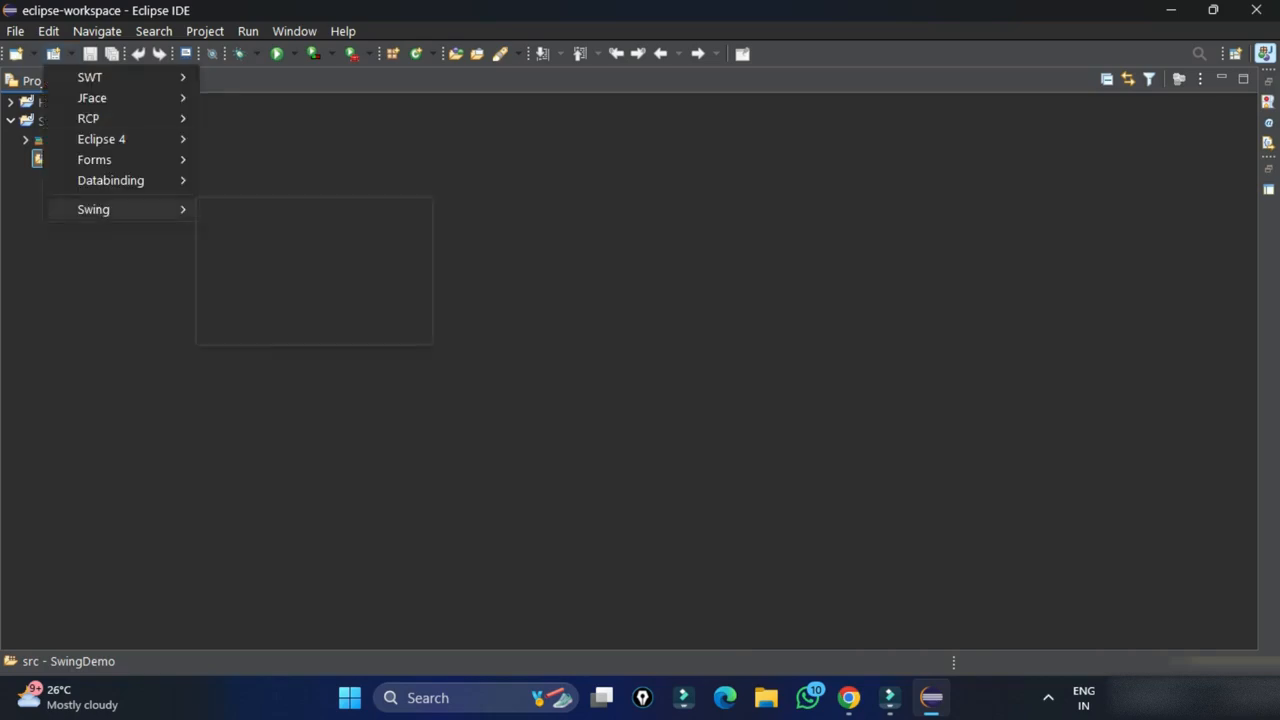
pyautogui.click(249, 209)
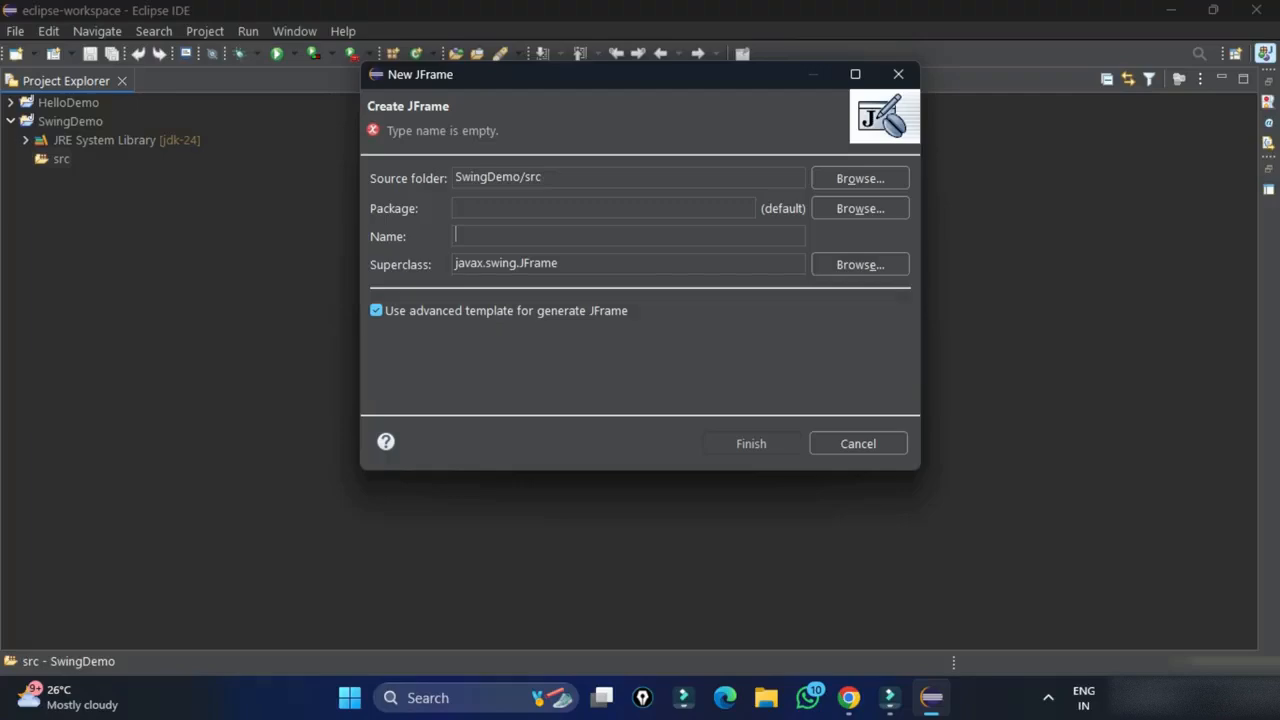
pyautogui.write('Frame')
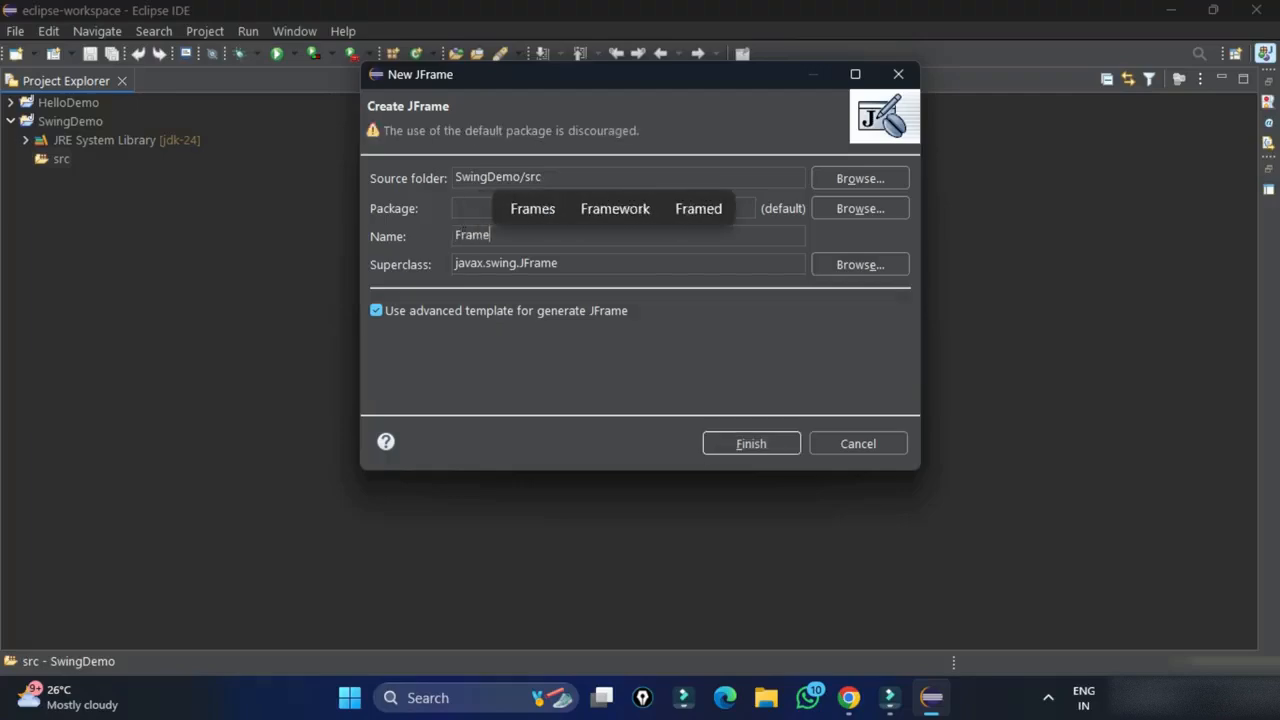
pyautogui.write('Demo')
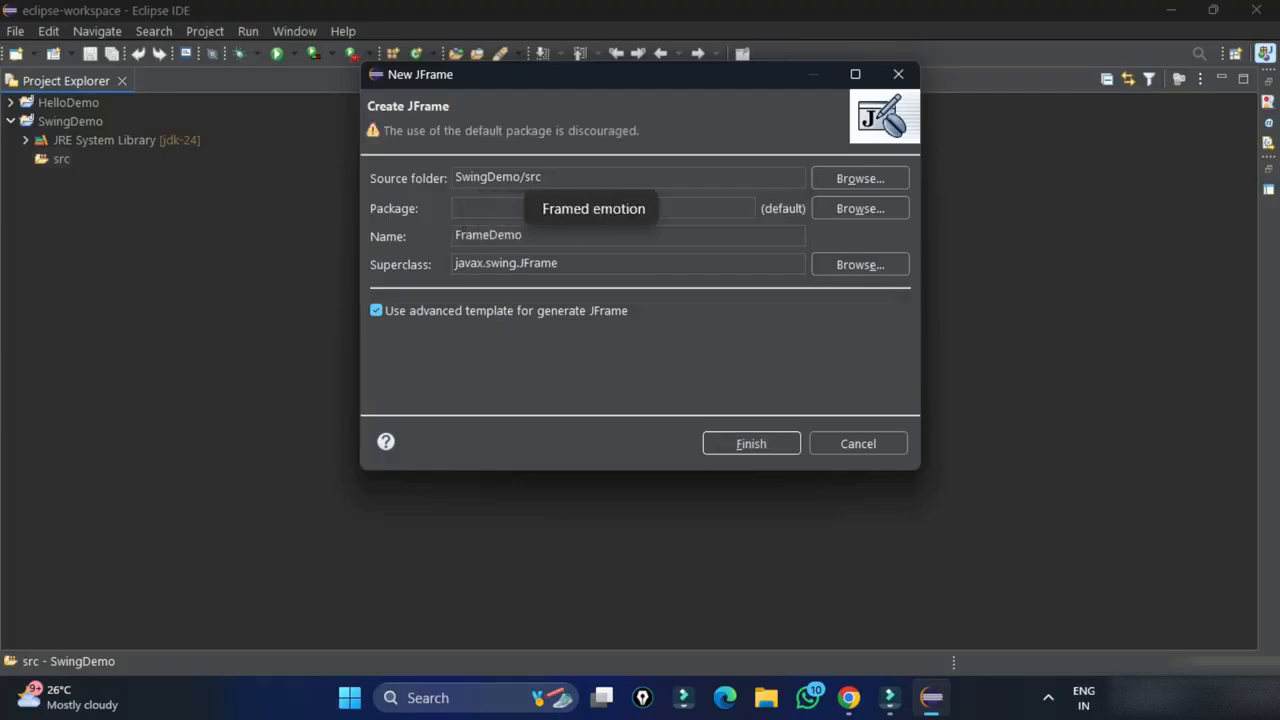
pyautogui.click(458, 208)
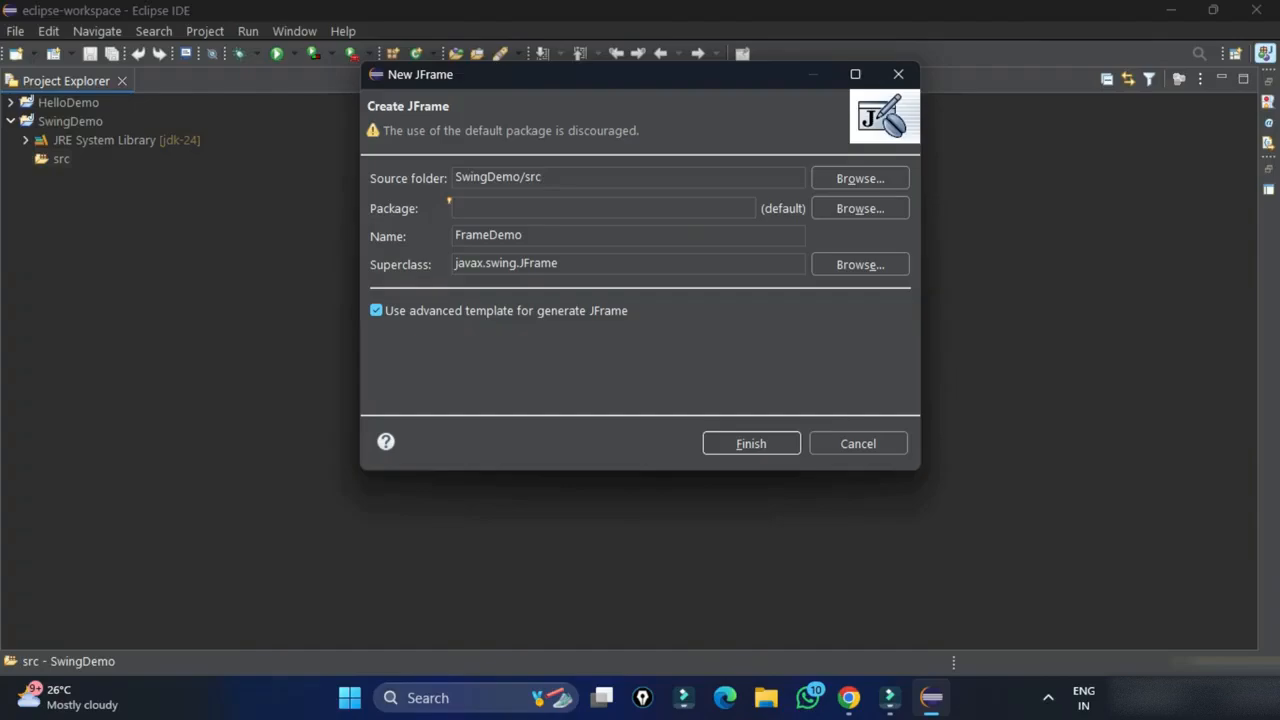
pyautogui.write('cscorner')
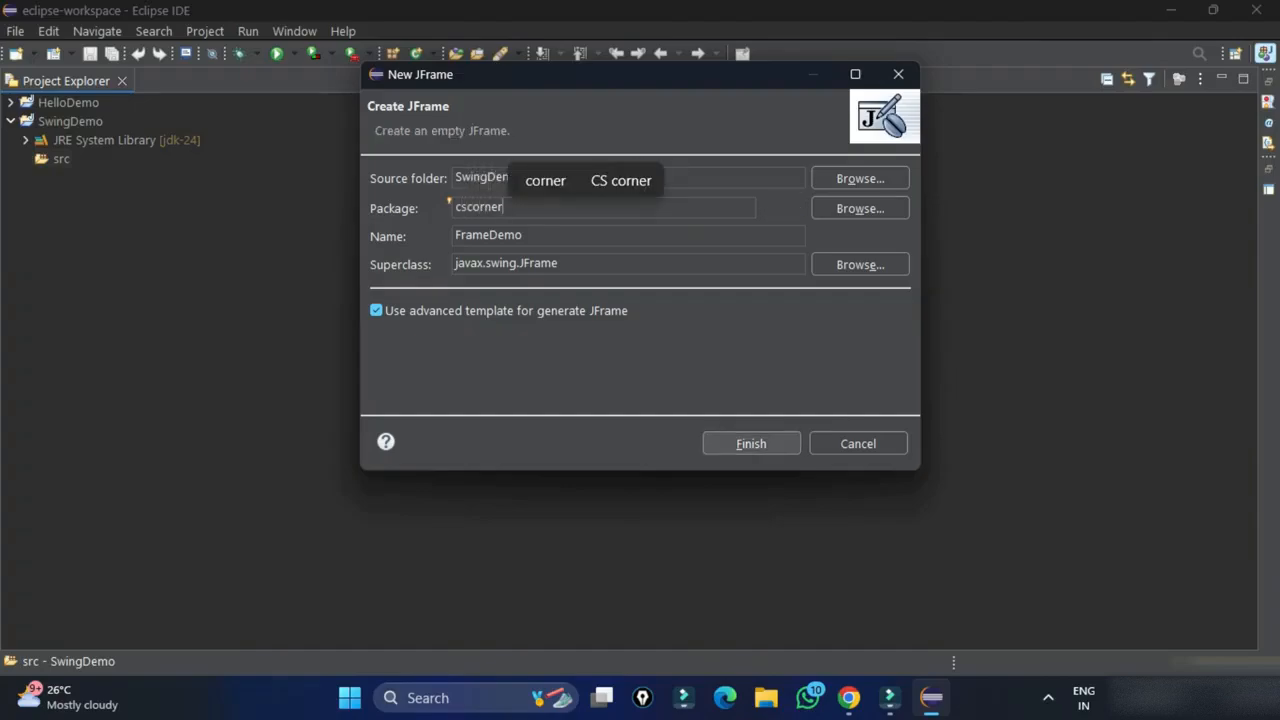
pyautogui.click(751, 443)
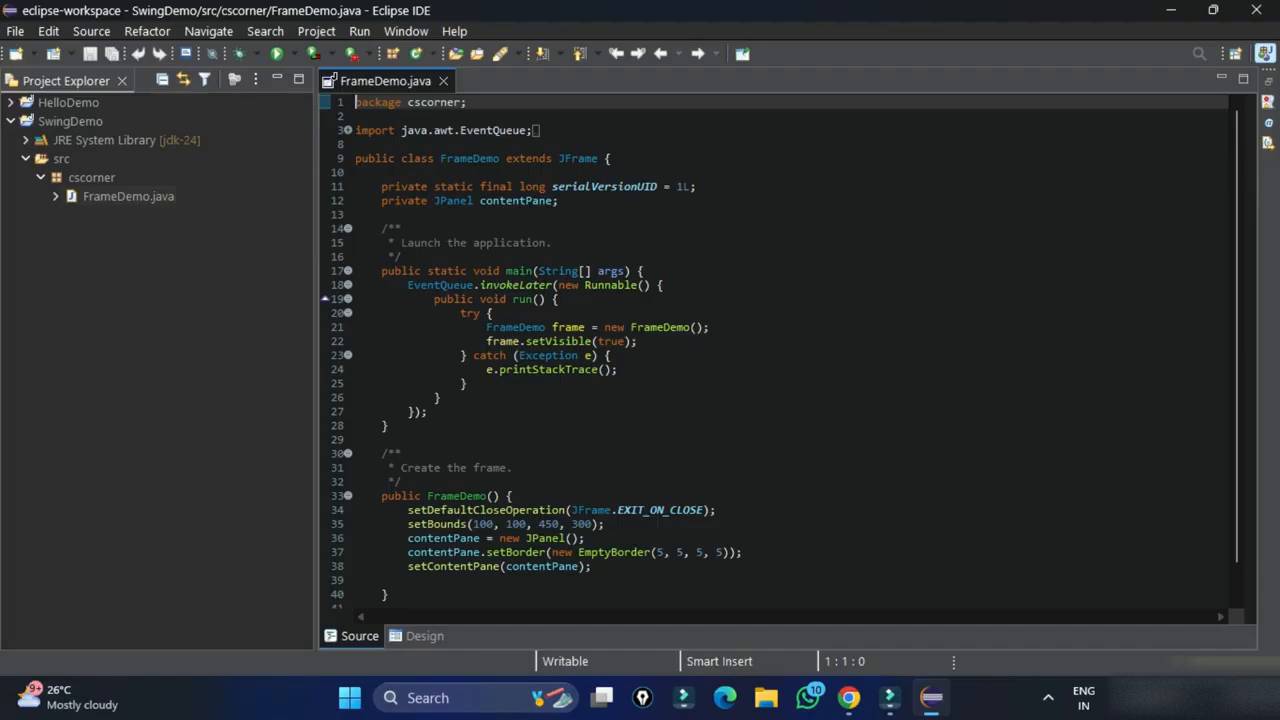
# - Show FrameDemo in the visual designer and set the contentPane's layout to absolute
pyautogui.click(418, 636)
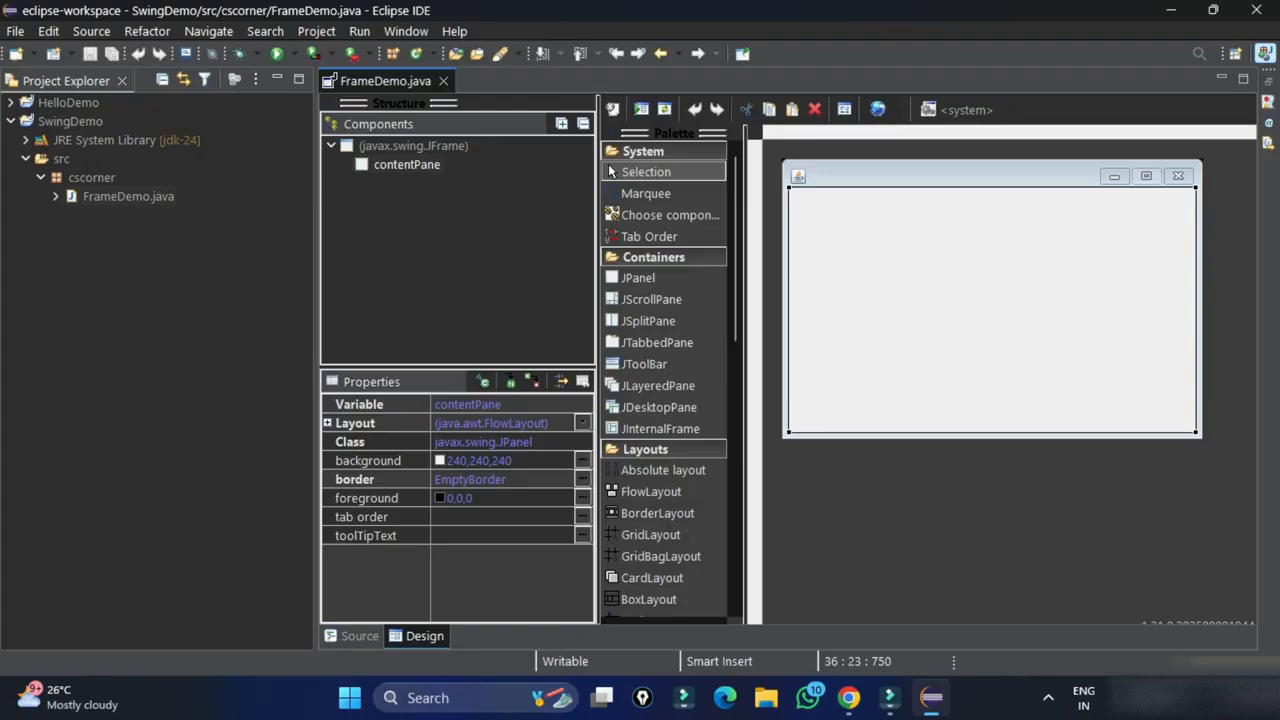
pyautogui.click(583, 423)
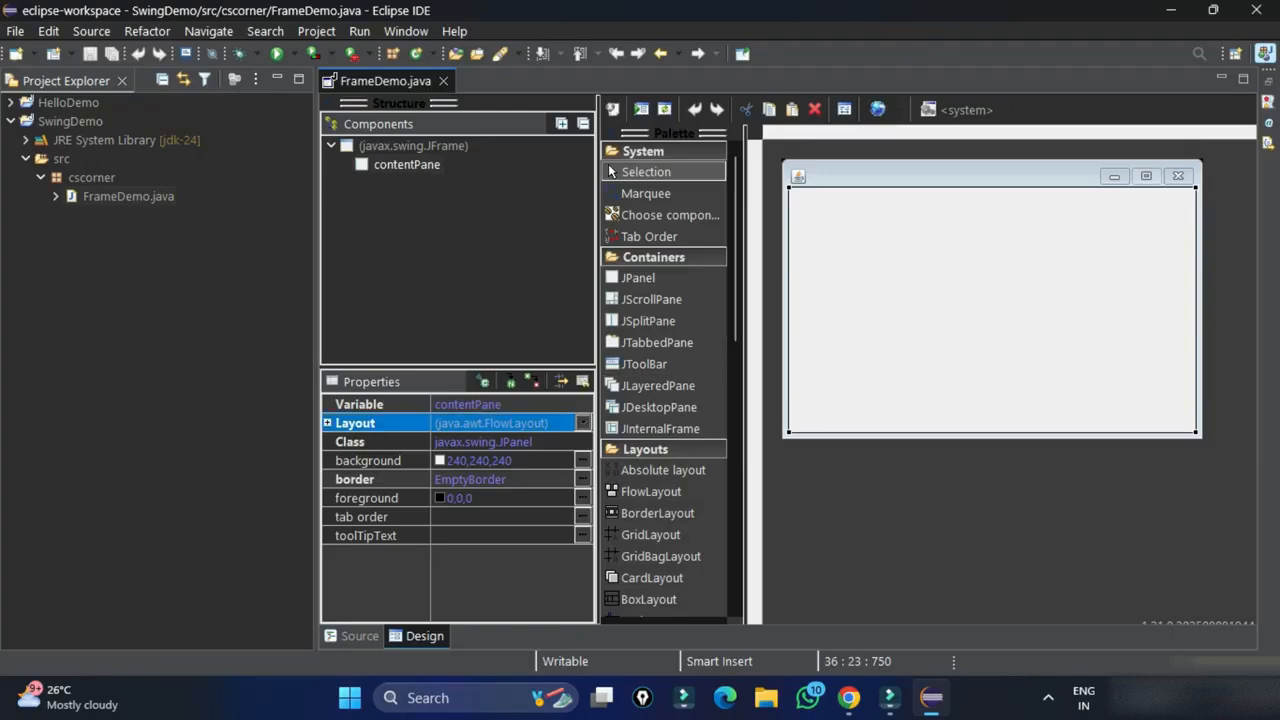
pyautogui.click(665, 439)
# - Place a JButton on the frame at about (42, 65), keeping the text "New button"
pyautogui.scroll(-5, 640, 300)
pyautogui.click(641, 156)
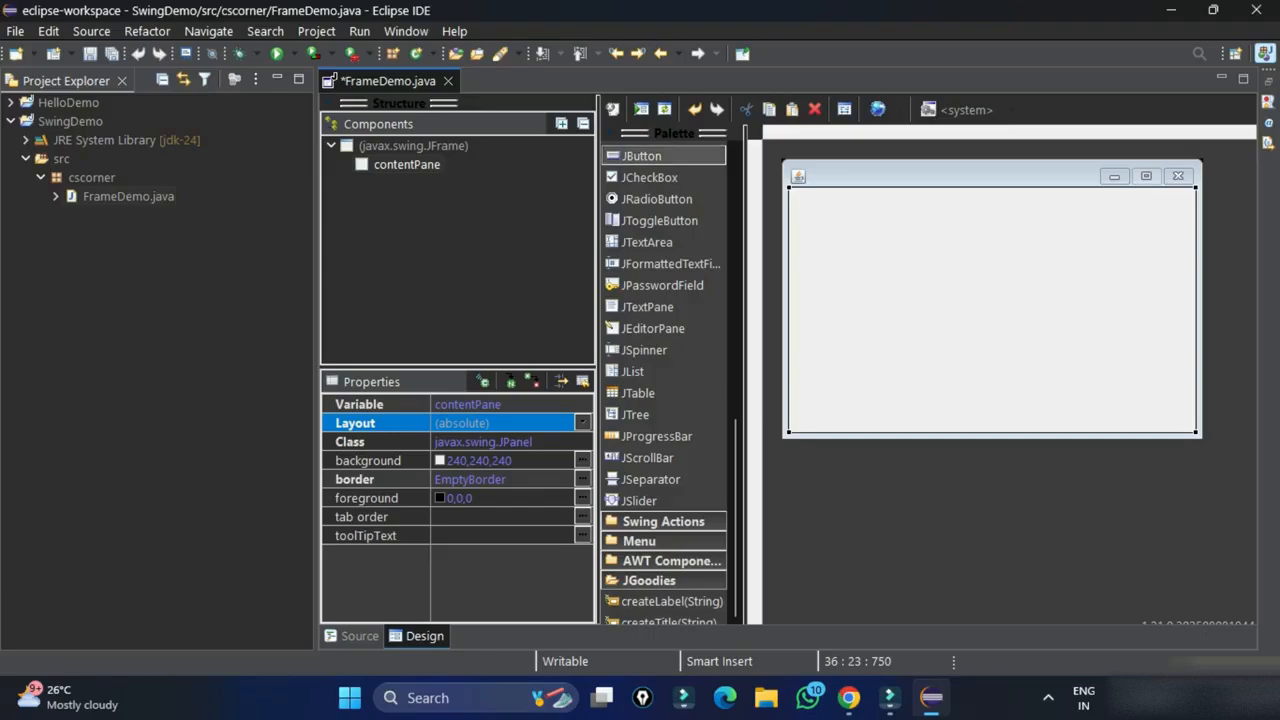
pyautogui.click(829, 251)
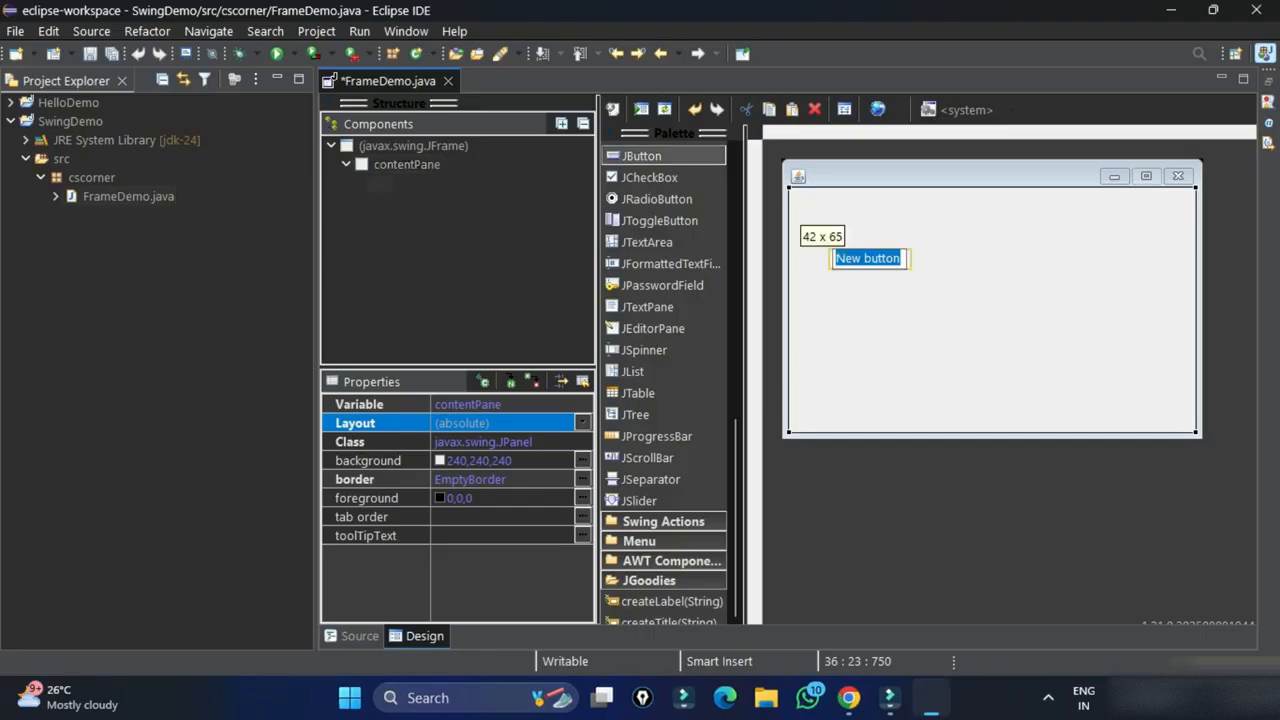
pyautogui.press('Return')
# - Place a JRadioButton with its default text beside the button, at about (183, 65)
pyautogui.click(657, 199)
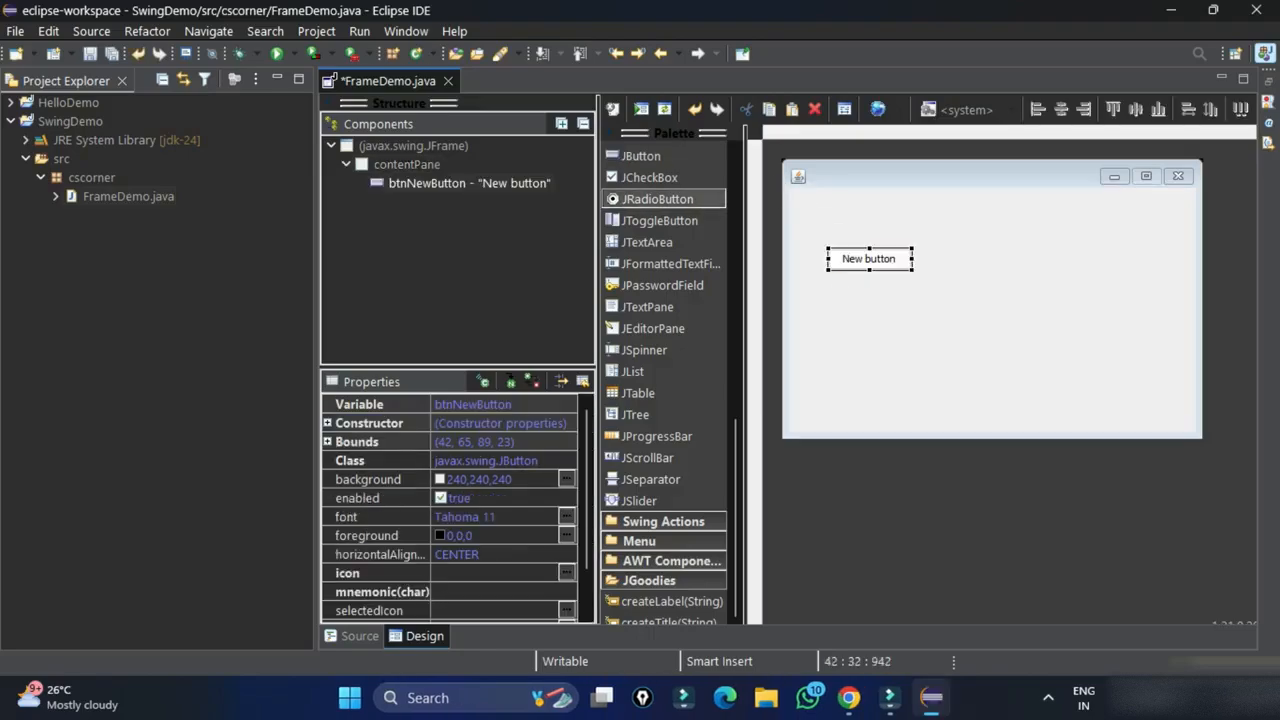
pyautogui.click(967, 255)
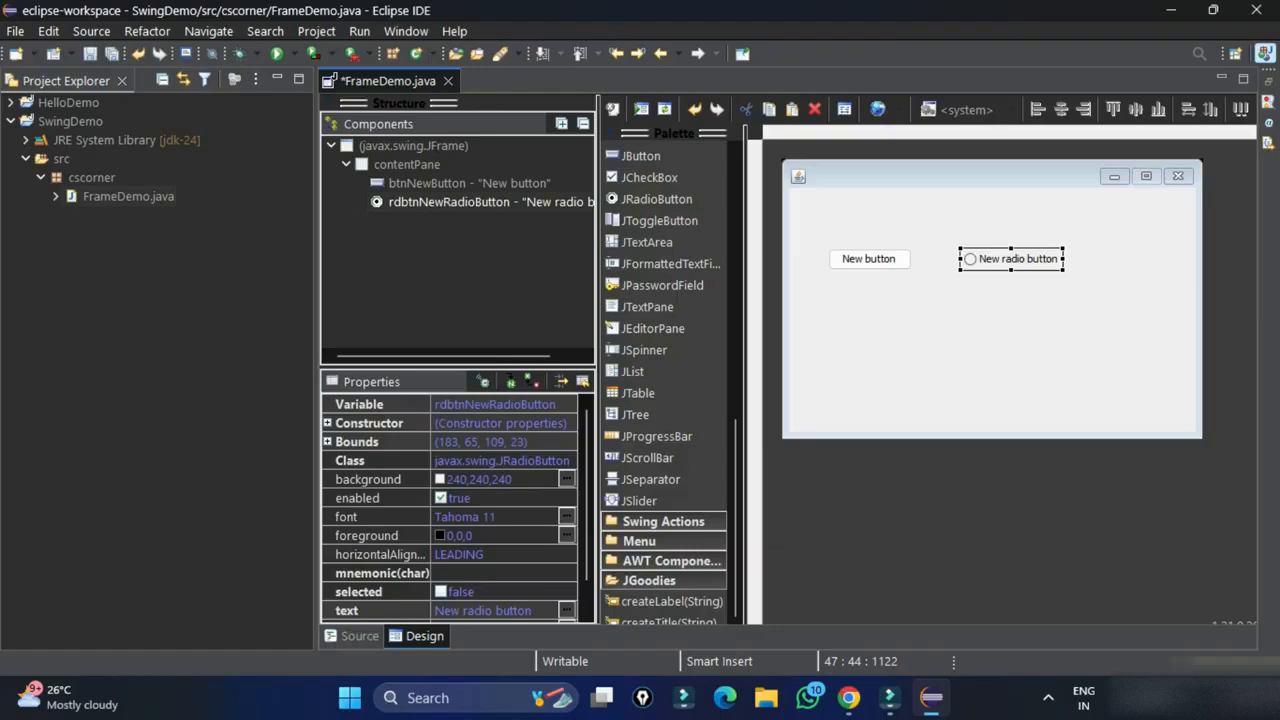
pyautogui.click(985, 325)
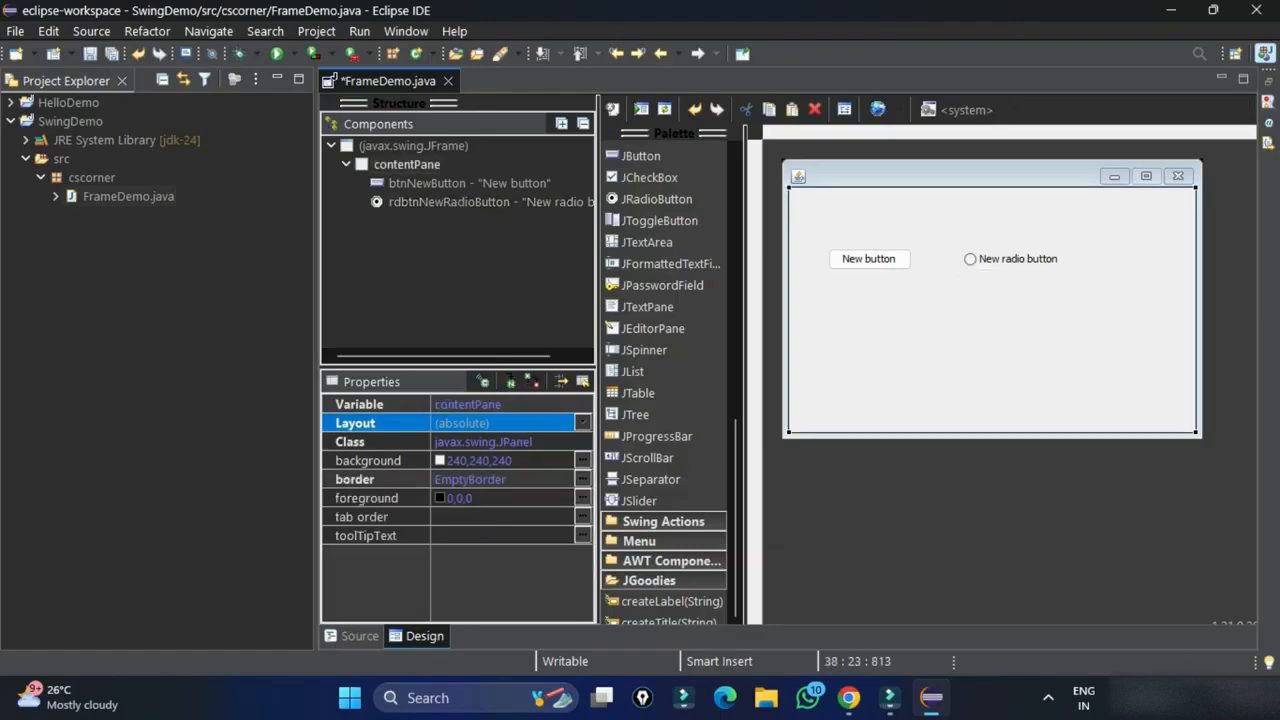
# - Move the "New button" JButton to about (131, 156) and delete the radio button from the frame
pyautogui.moveTo(868, 258); pyautogui.dragTo(952, 344)
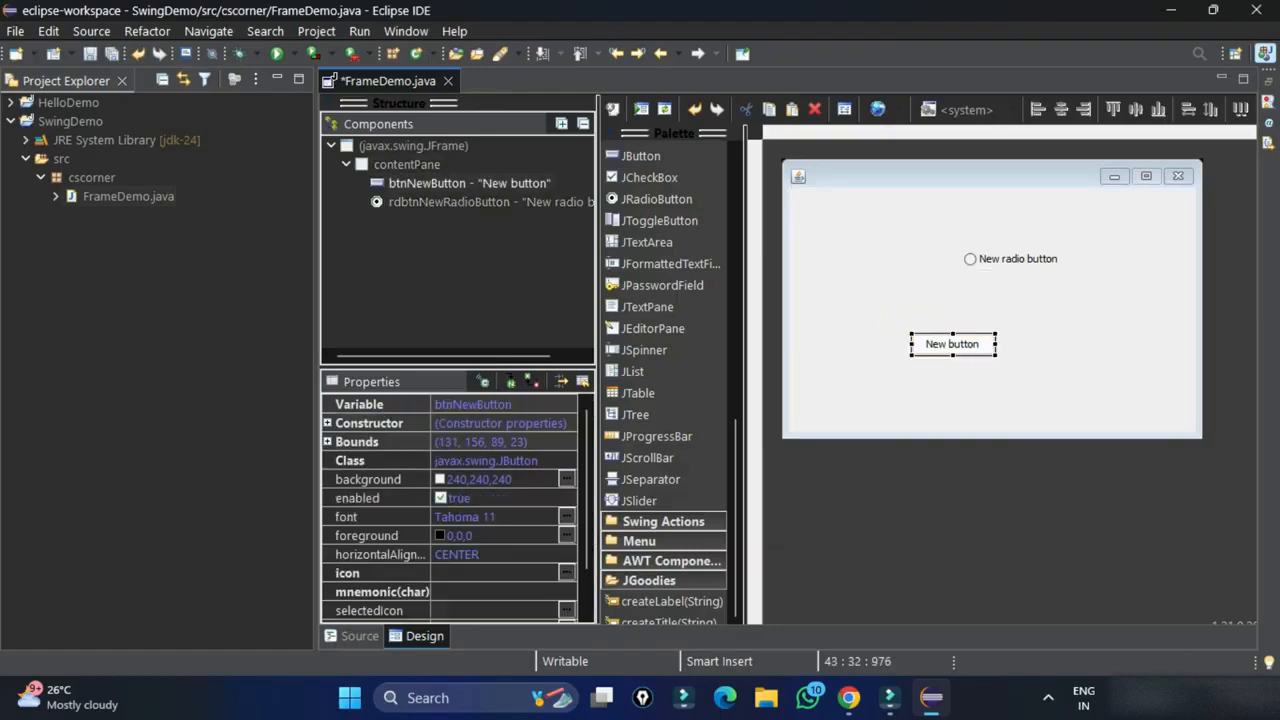
pyautogui.click(460, 202)
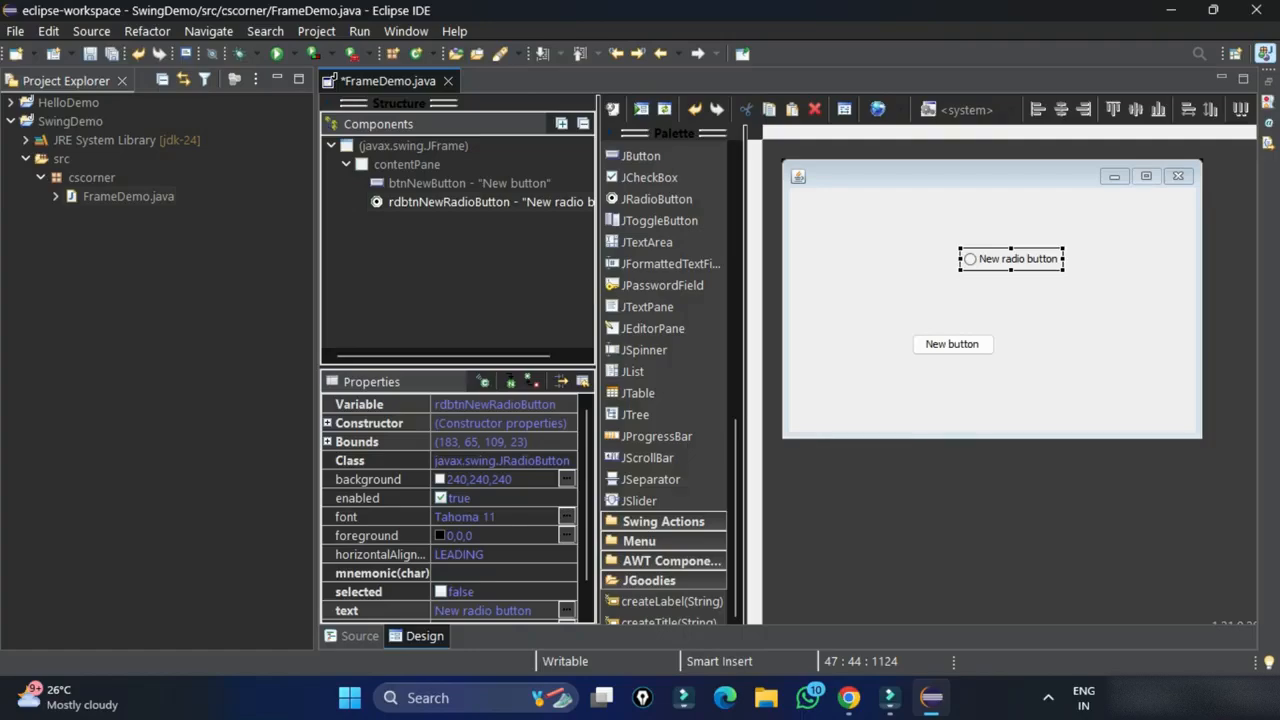
pyautogui.press('Delete')
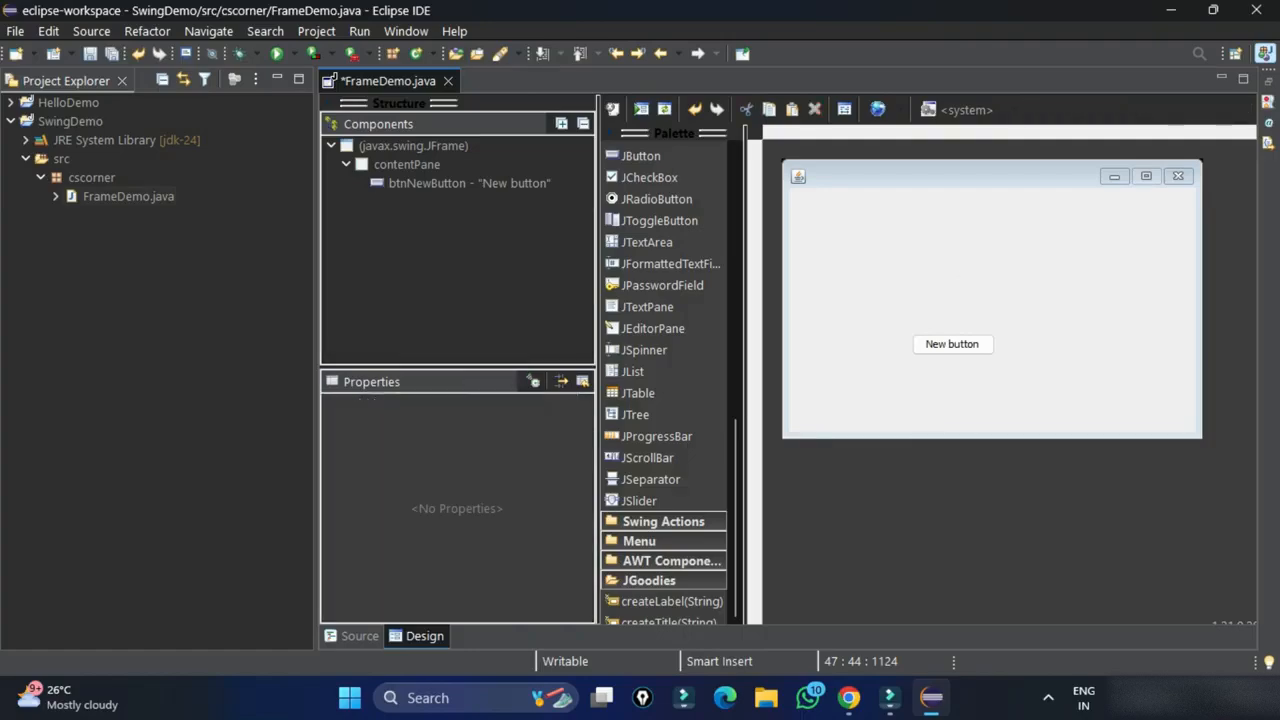